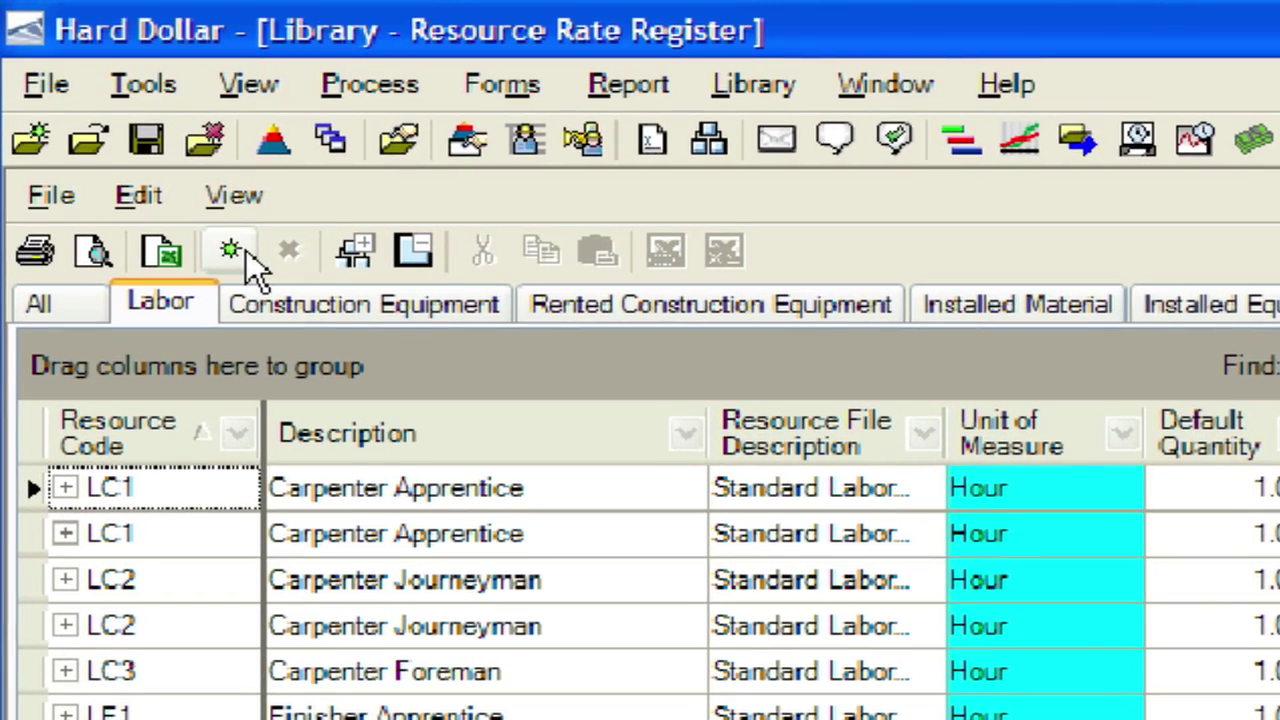
Step: Create a new labor rate record LC3 'Carpenter Foreman' and show its Setup details
left_click(232, 250)
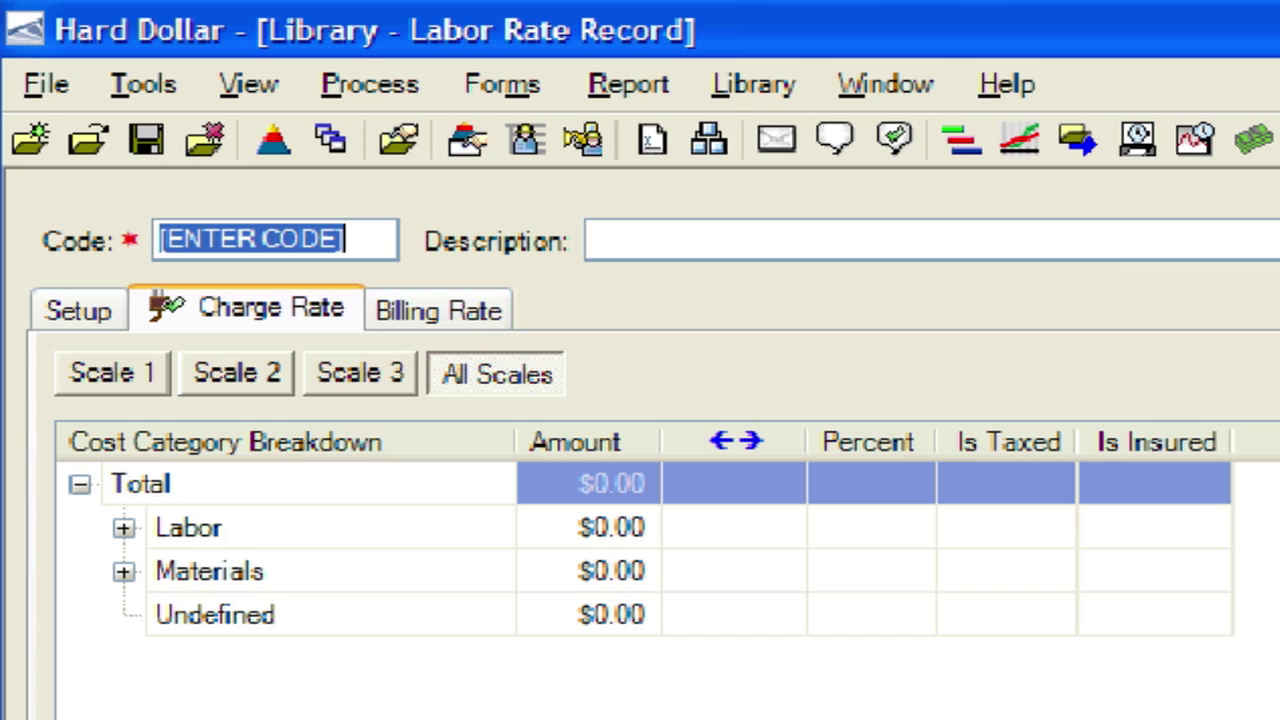
type("LC3")
key("Tab")
type("Carpenter ")
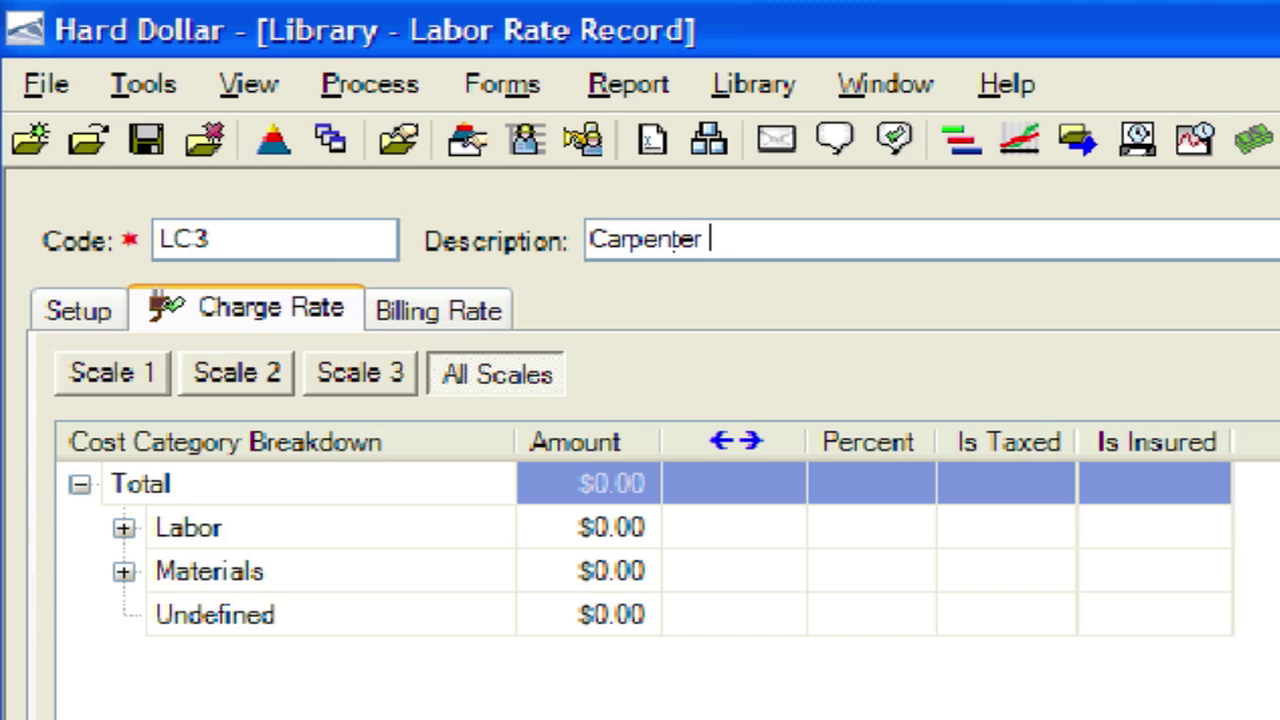
type("Foreman")
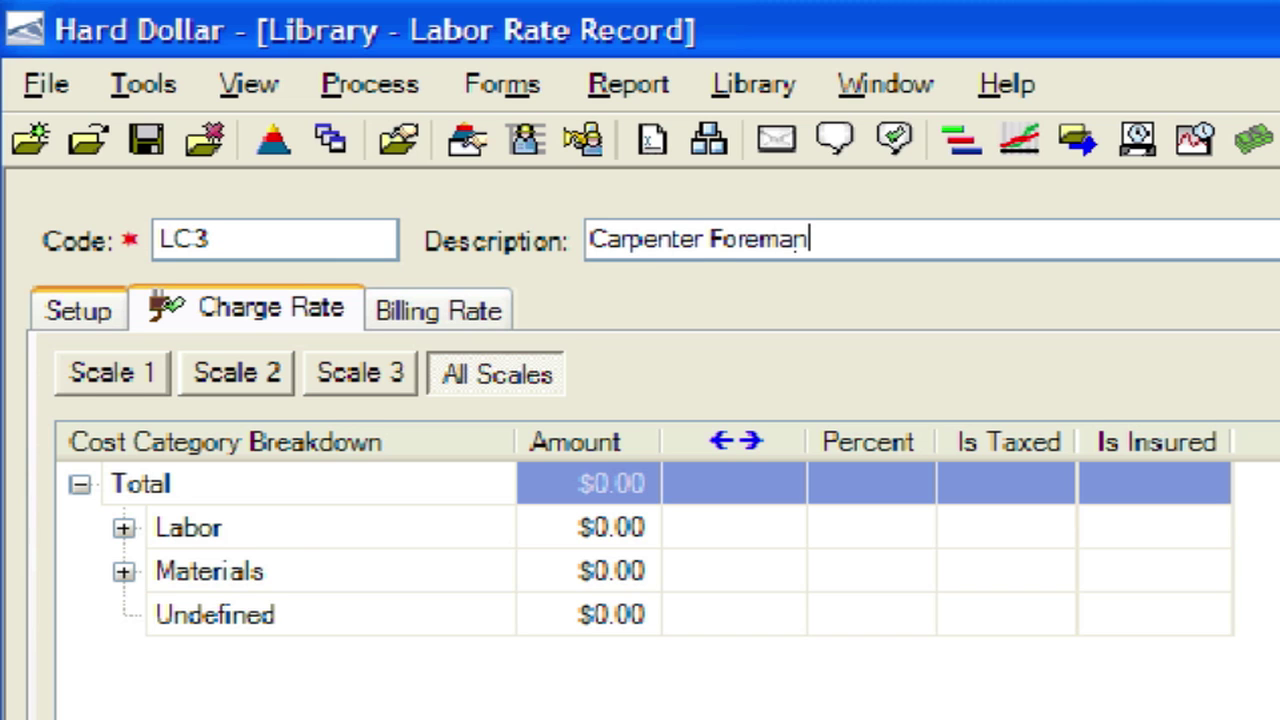
left_click(121, 310)
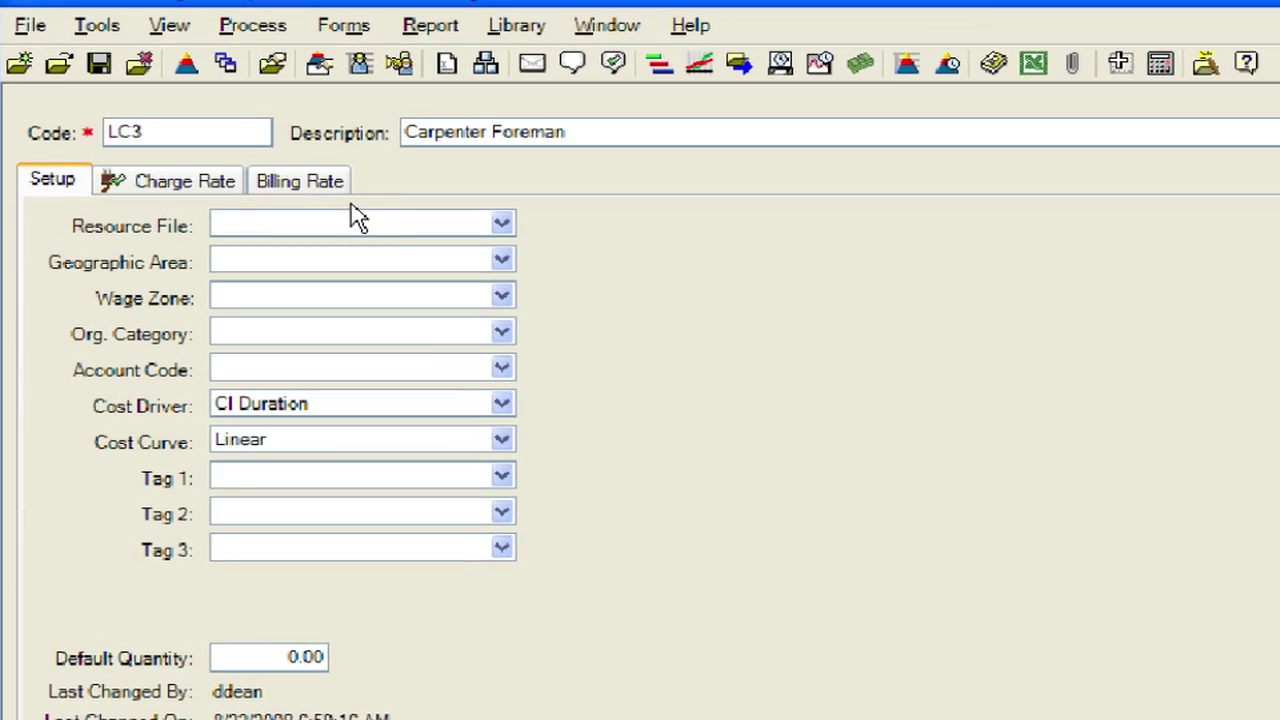
Step: Set LC3's setup to Current Year Rate File, West, Local Union 789 and Carpenter, then view charge rates
left_click(465, 236)
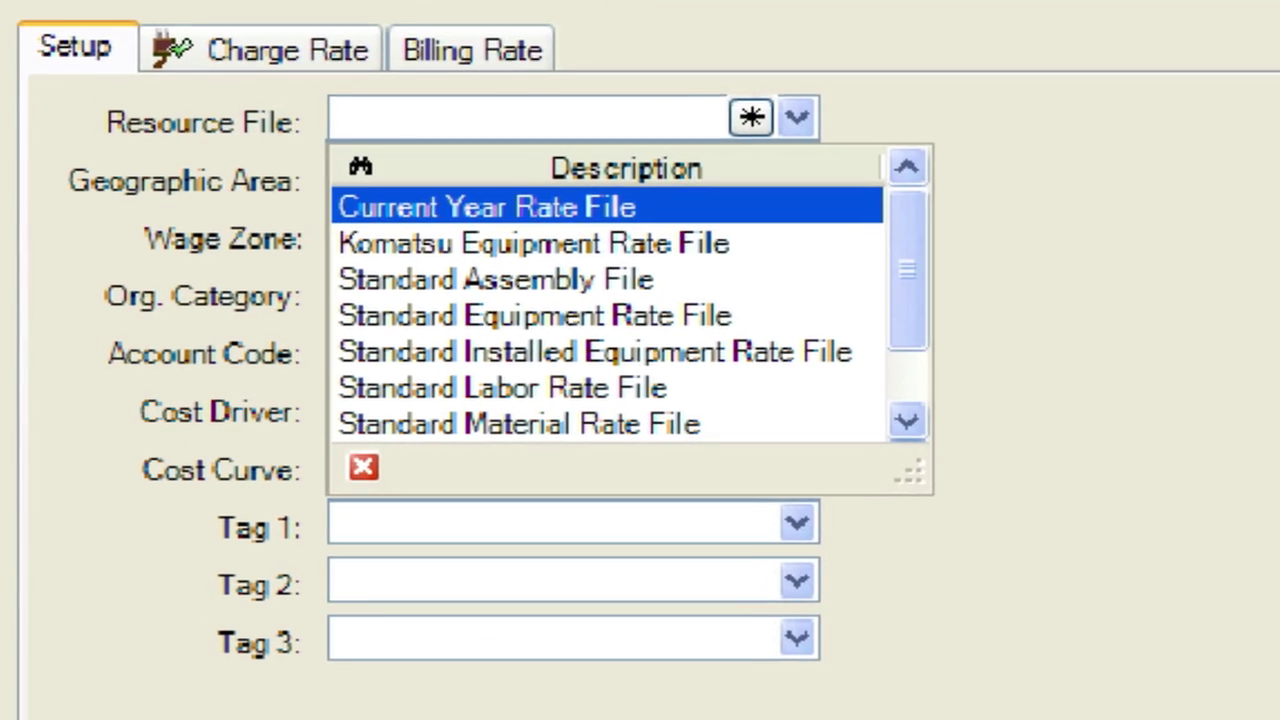
left_click(636, 230)
left_click(730, 194)
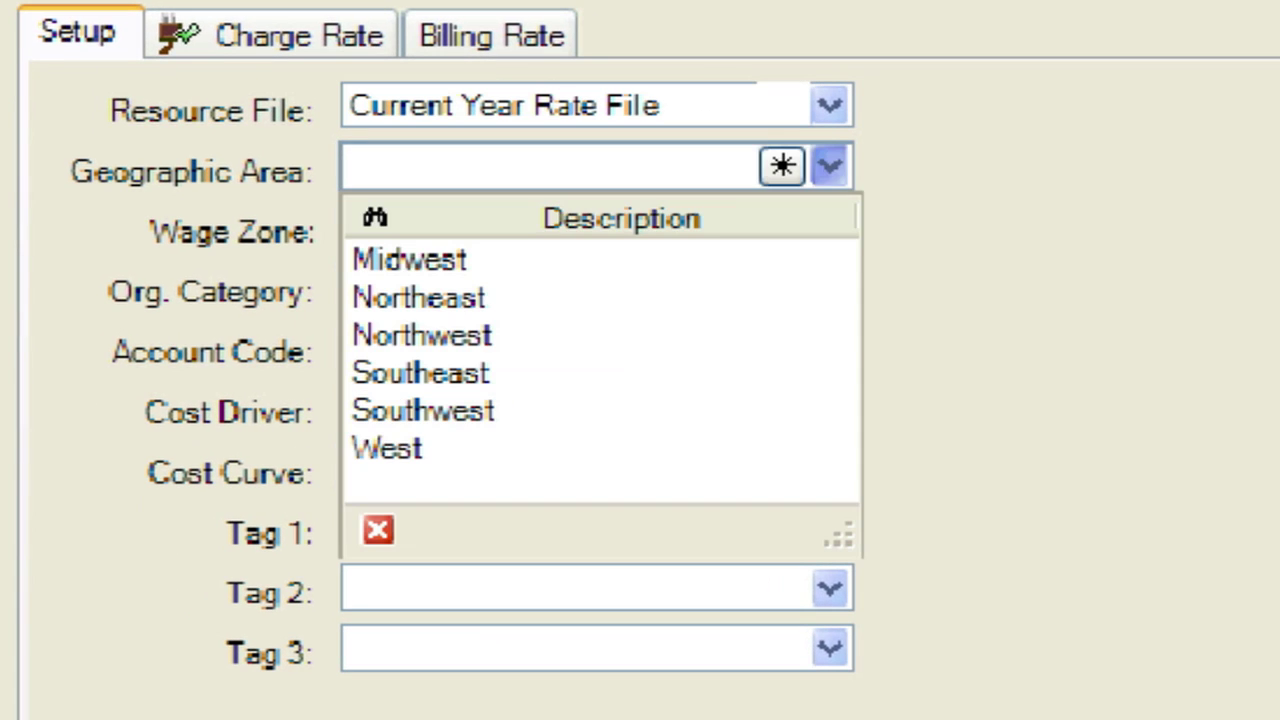
left_click(463, 449)
left_click(829, 226)
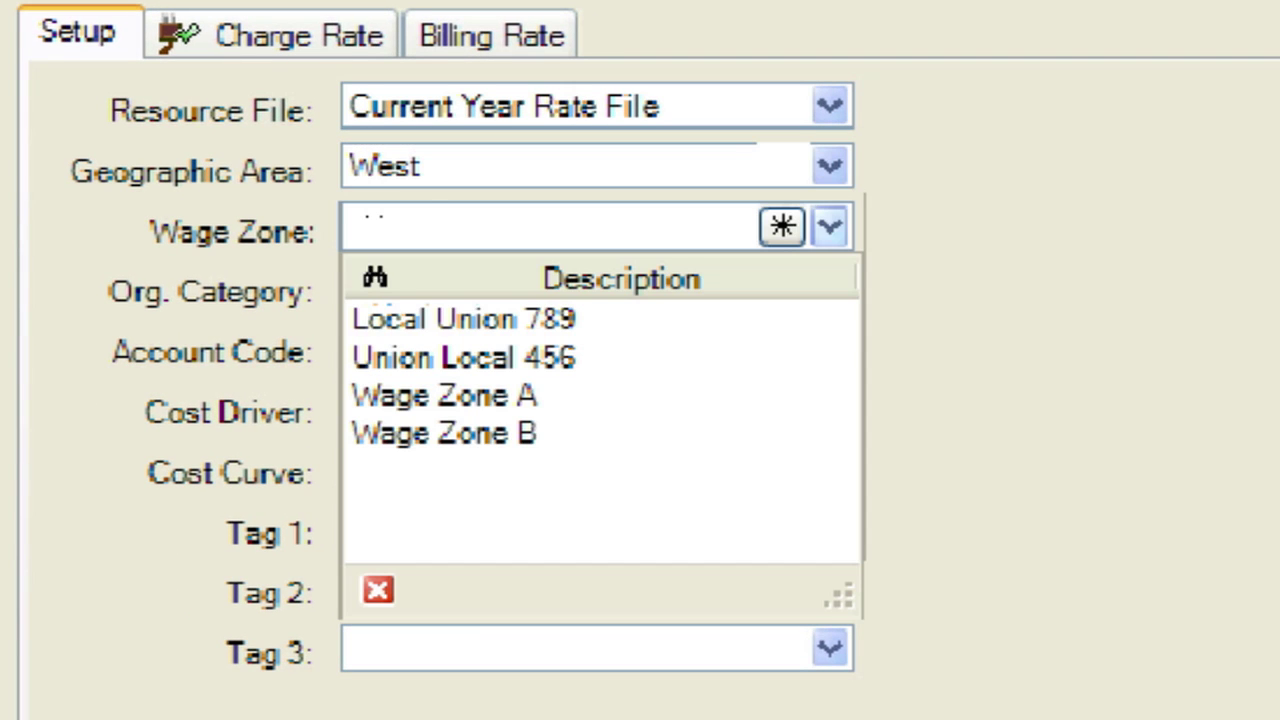
left_click(710, 318)
left_click(829, 287)
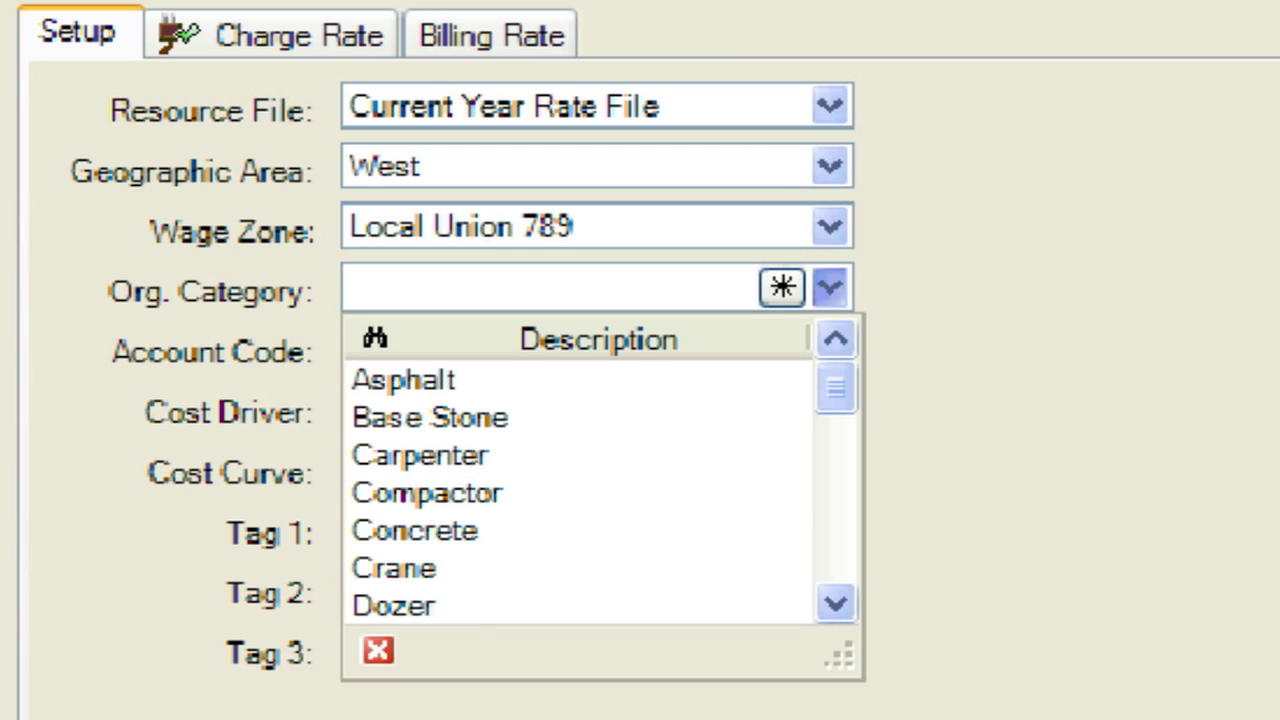
left_click(420, 452)
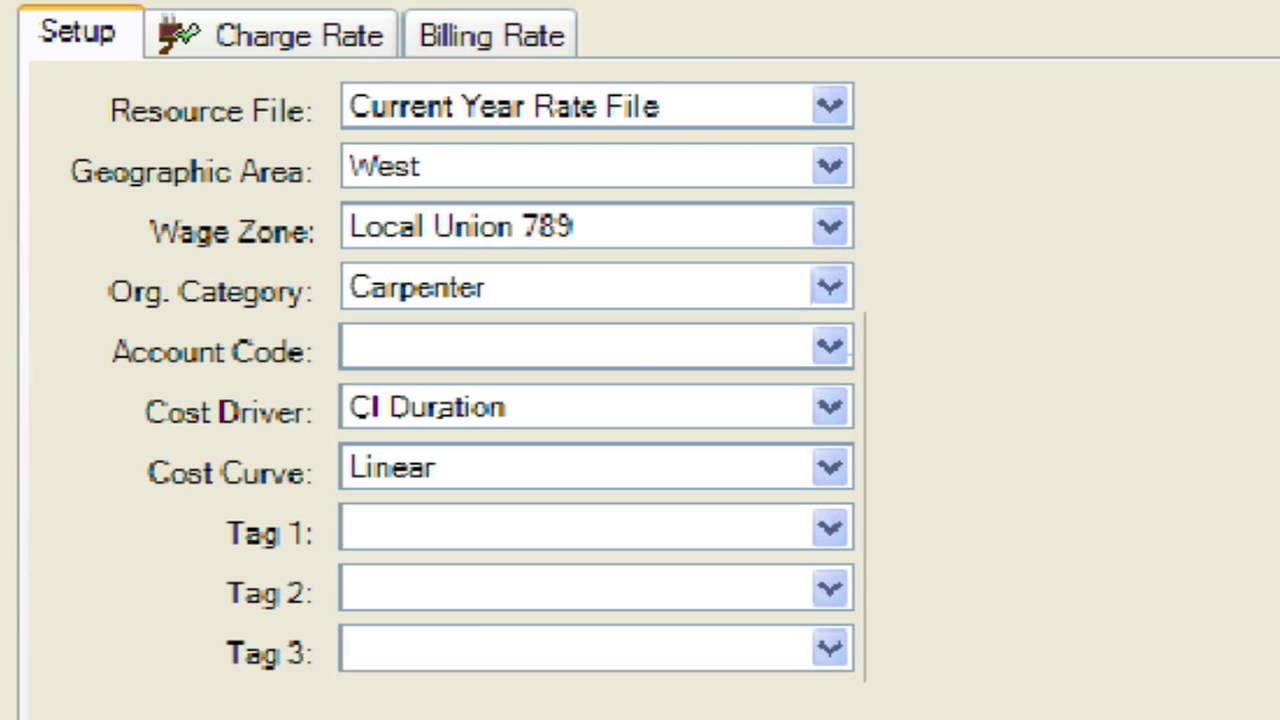
left_click(392, 36)
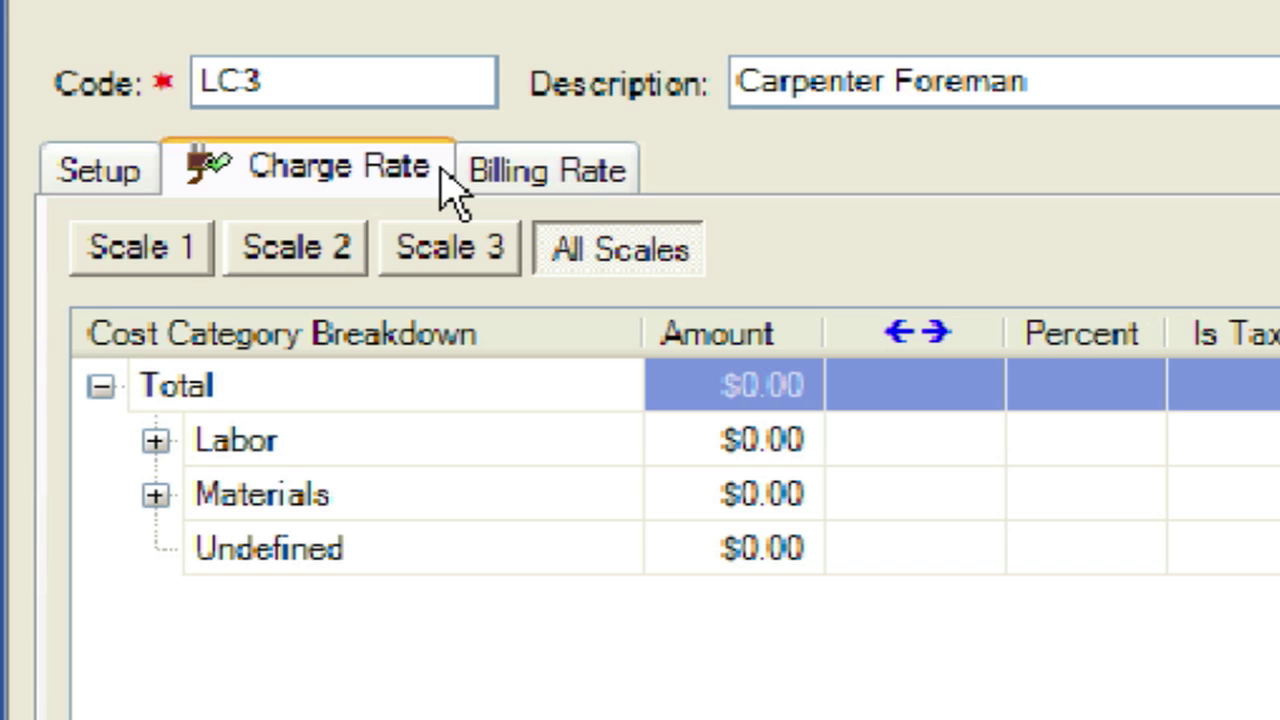
Step: Enter 18.50 as the Scale 1 Labor Base amount for LC3
left_click(200, 256)
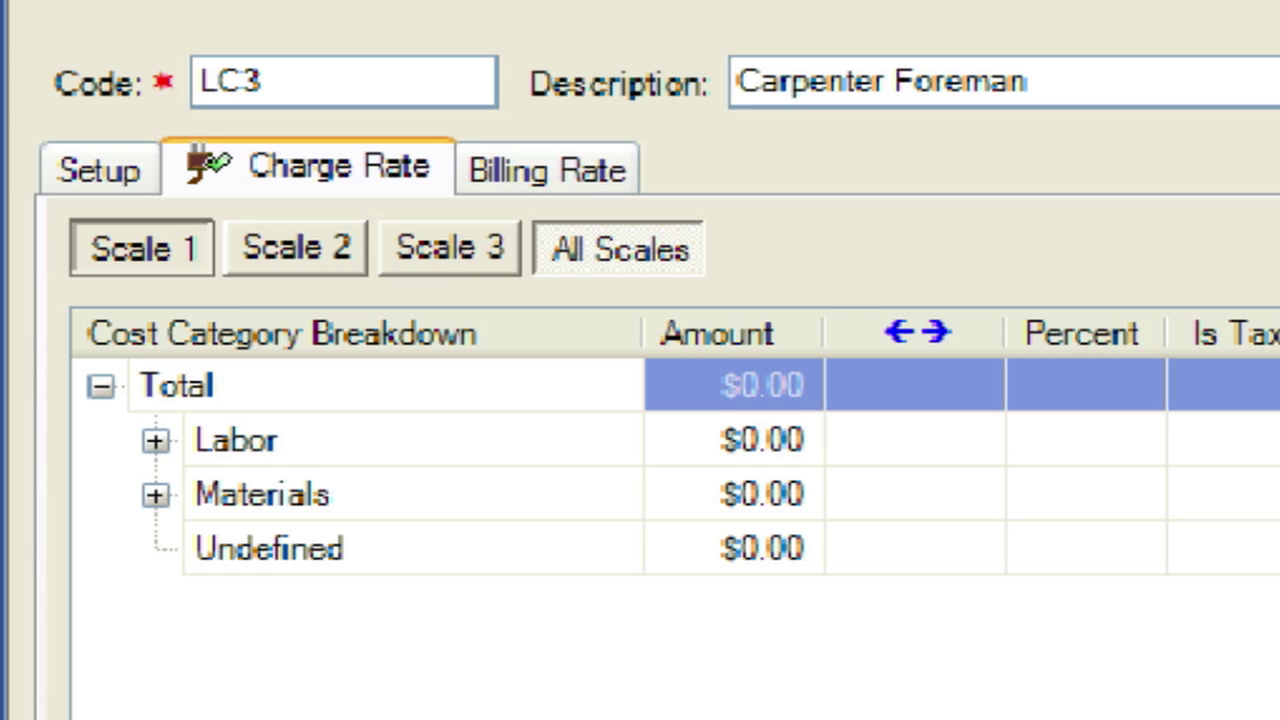
left_click(155, 441)
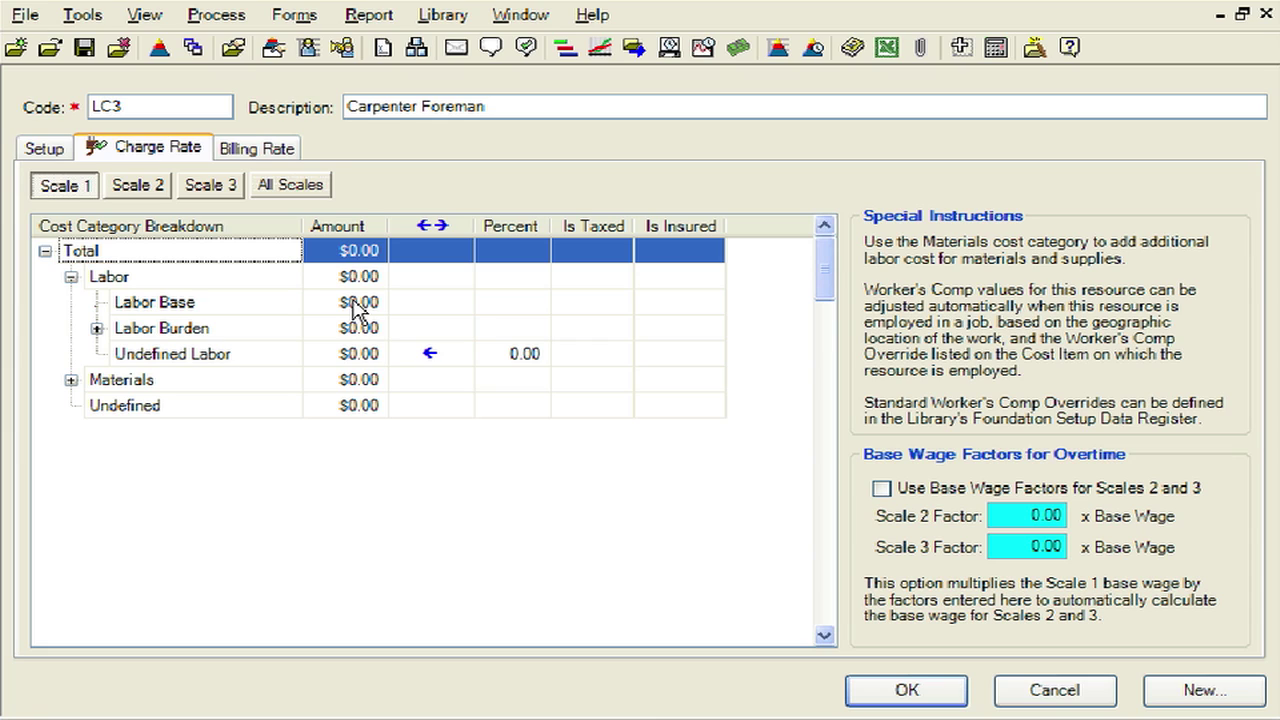
left_click(356, 305)
type("18.50")
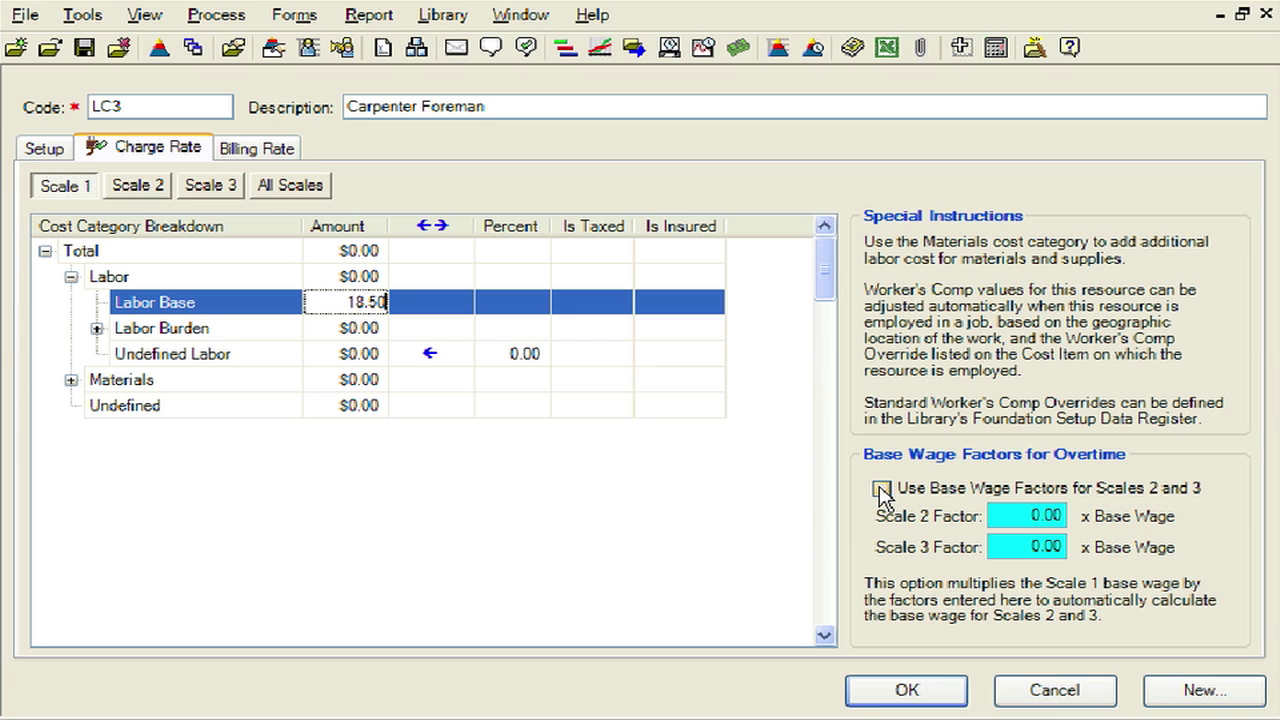
Step: Enable base wage factors of 1.50 for Scale 2 and 2.00 for Scale 3, checking Scale 2
left_click(881, 489)
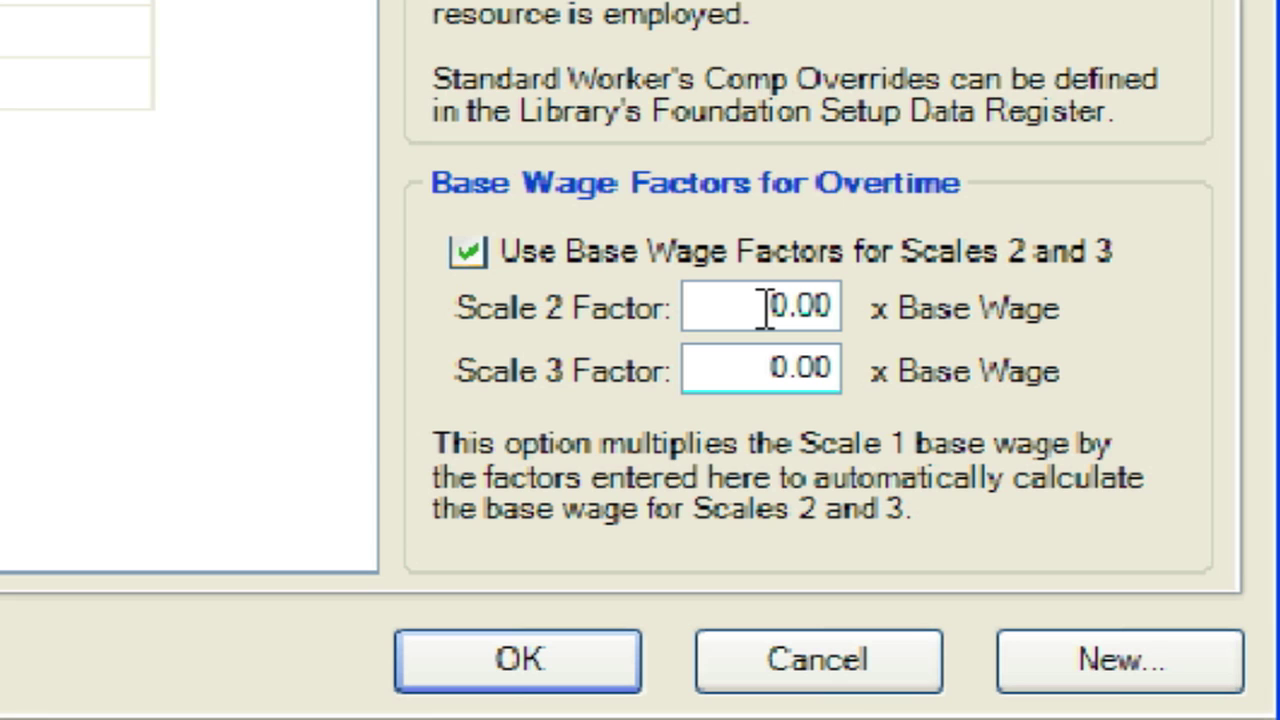
double_click(766, 307)
type("1.5")
key("Tab")
type("2.00")
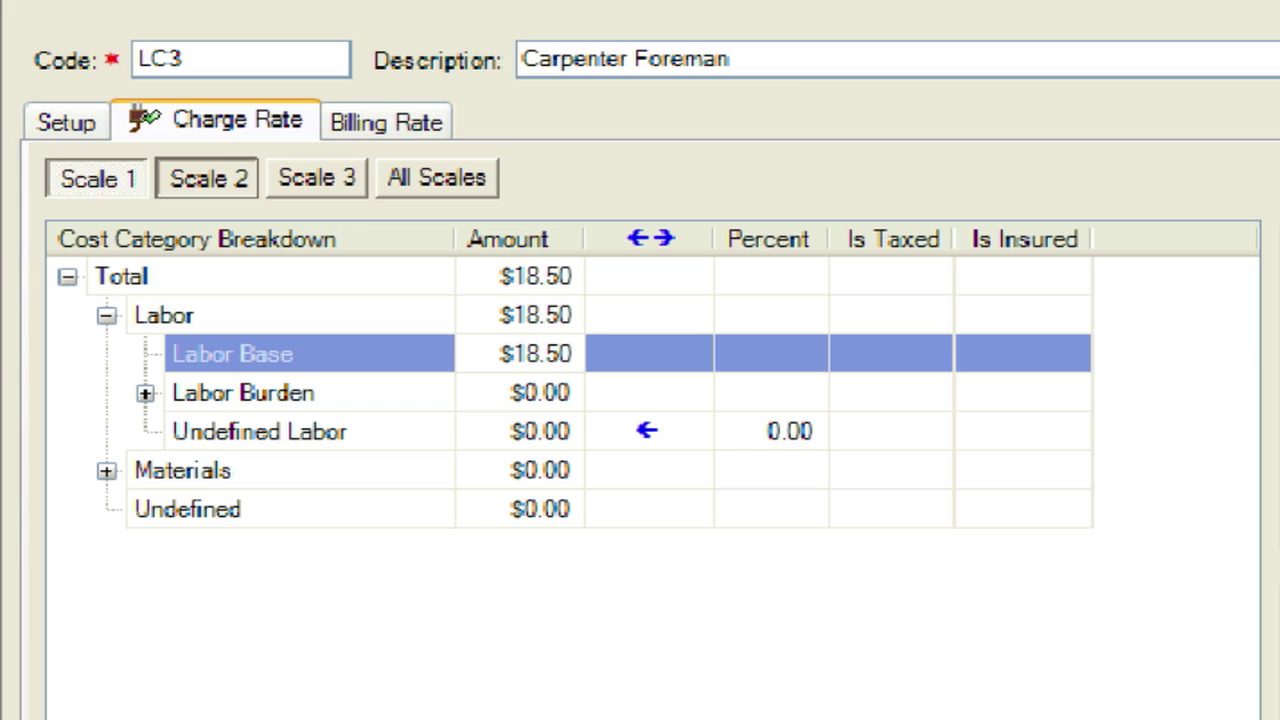
left_click(207, 178)
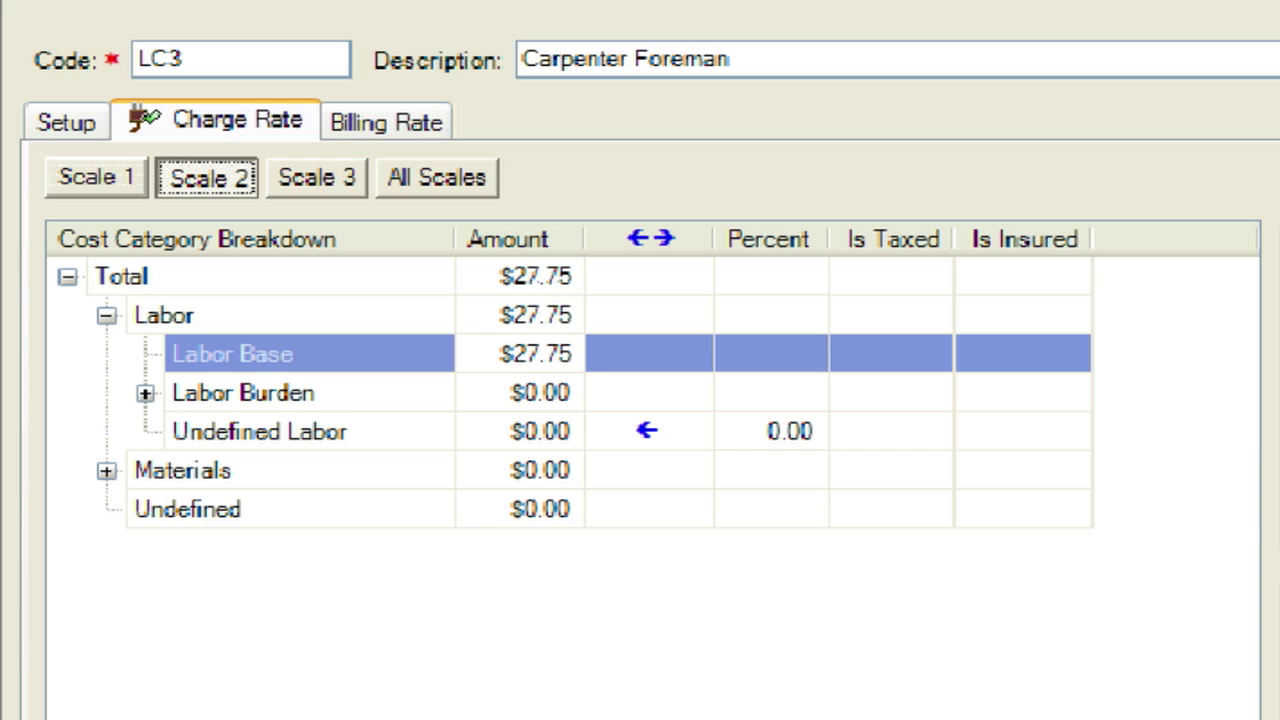
Step: Review Scale 3 and All Scales base wages, then expand Labor Burden into its subcategories
left_click(354, 178)
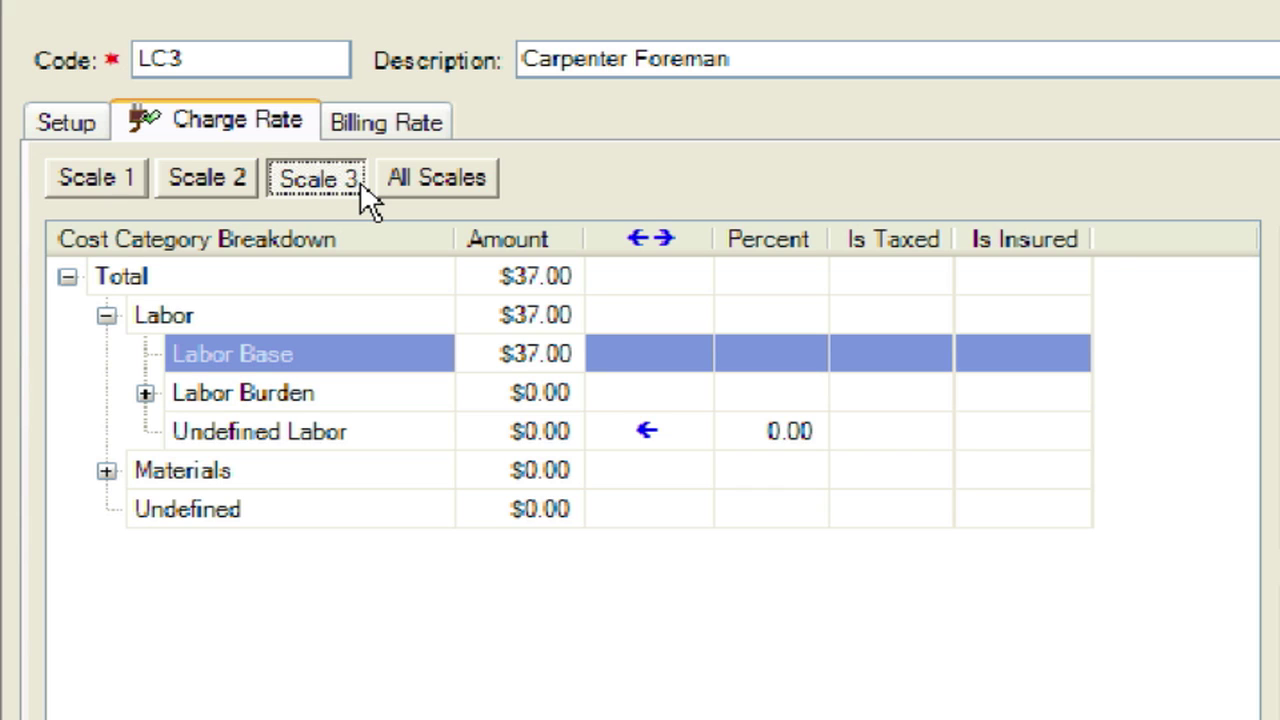
left_click(486, 178)
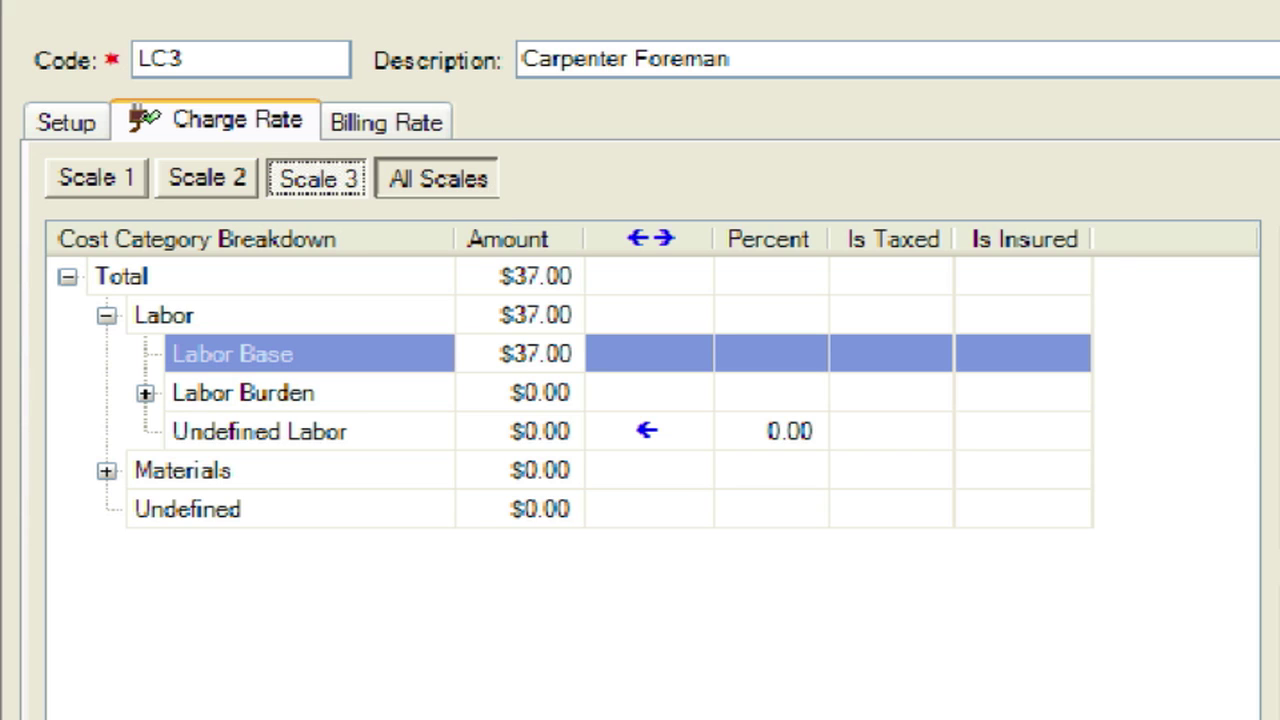
left_click(145, 394)
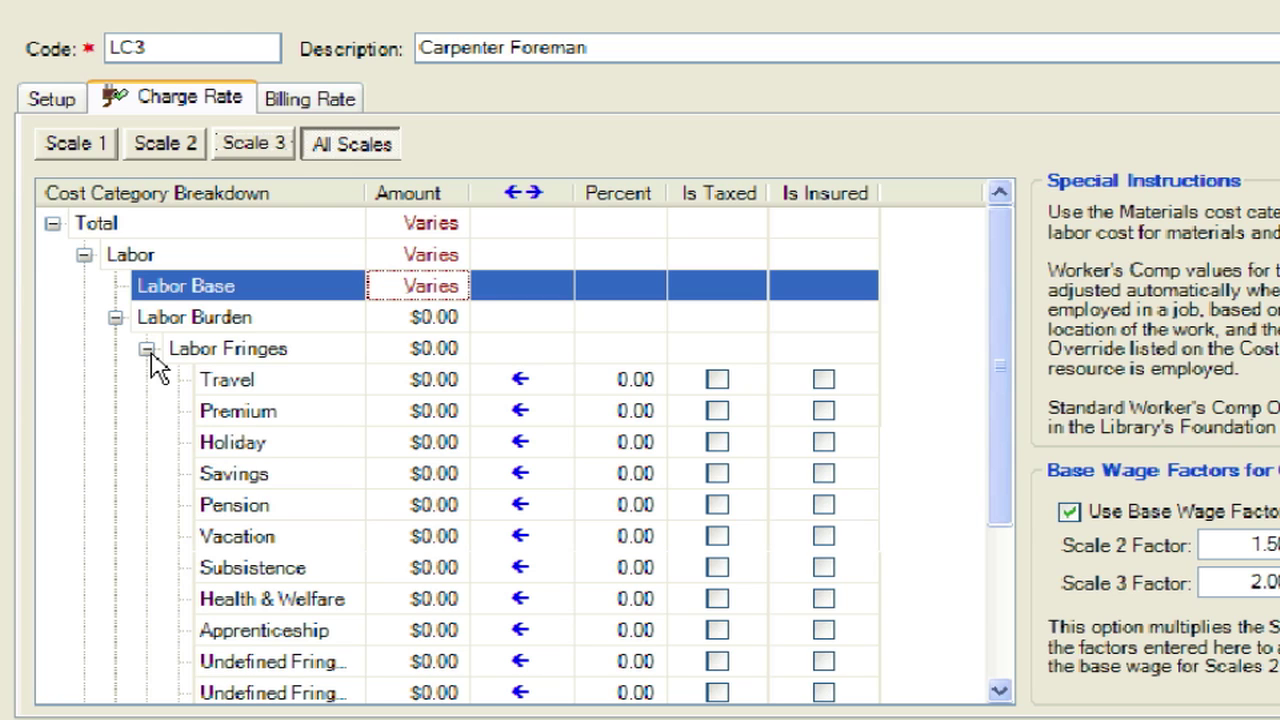
Step: Enter $0.50 for both the Pension and Health & Welfare labor fringes
left_click(423, 506)
type("0.5")
key("Return")
type("0.5")
key("Return")
left_click(148, 350)
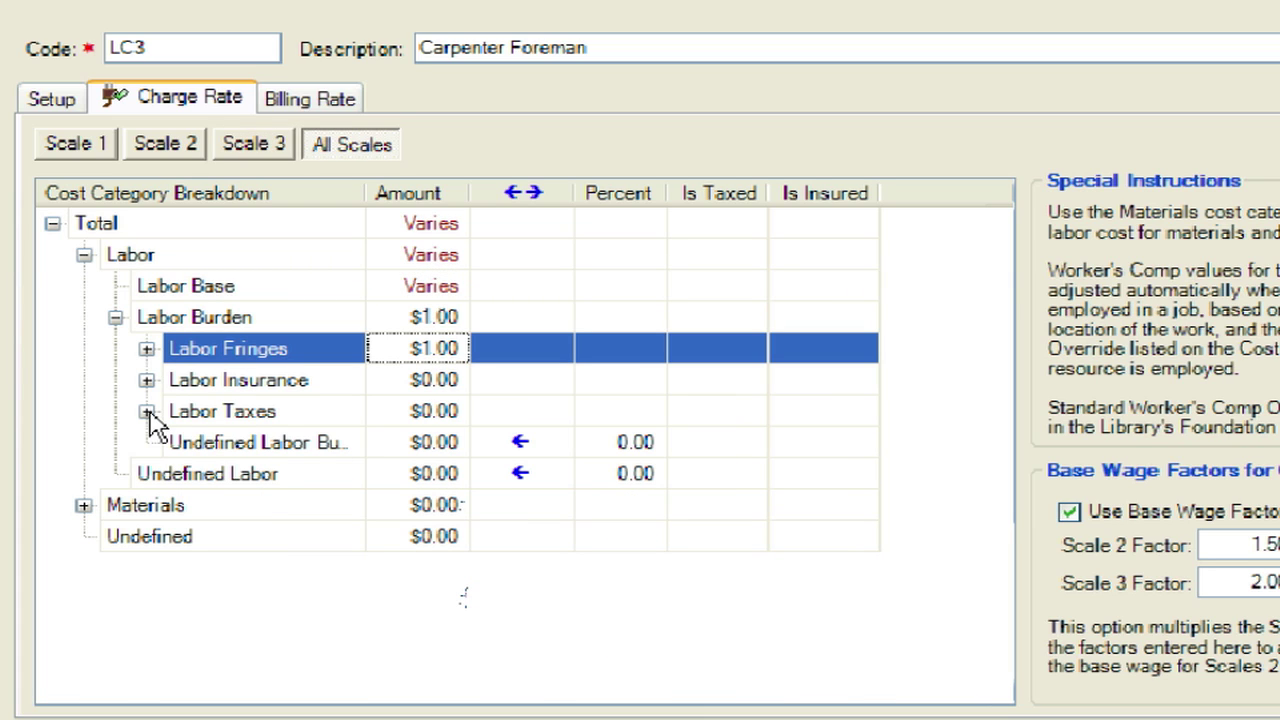
Step: Set labor tax percents: FICA 7.60, FUTA 0.80 and SUTA 4.00
left_click(147, 412)
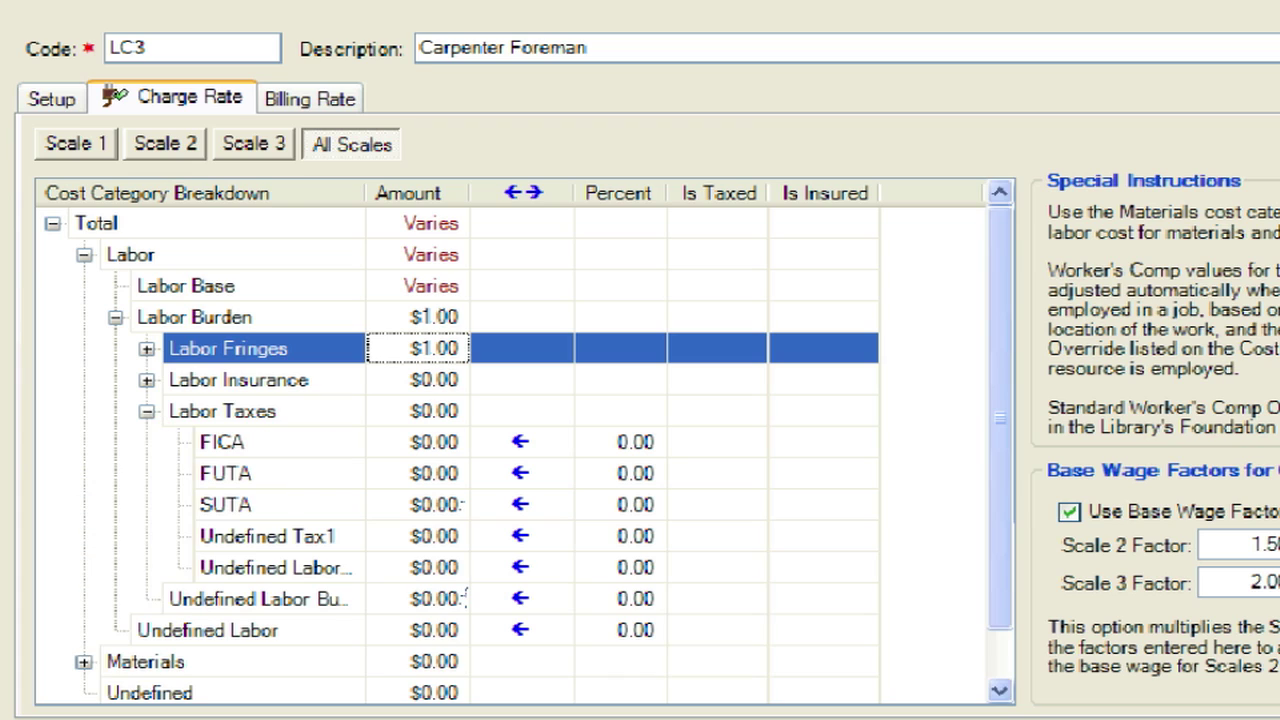
left_click(628, 442)
type("7.6")
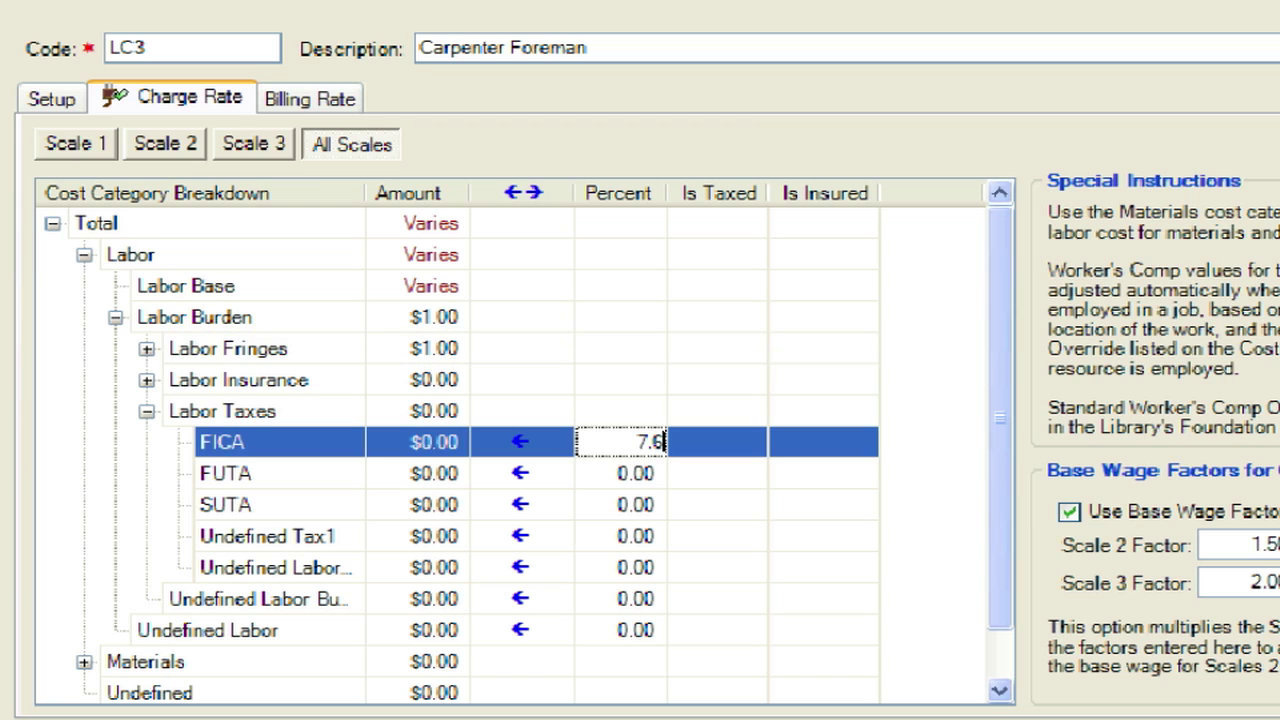
key("Return")
type(".8")
key("Return")
type("4")
key("Tab")
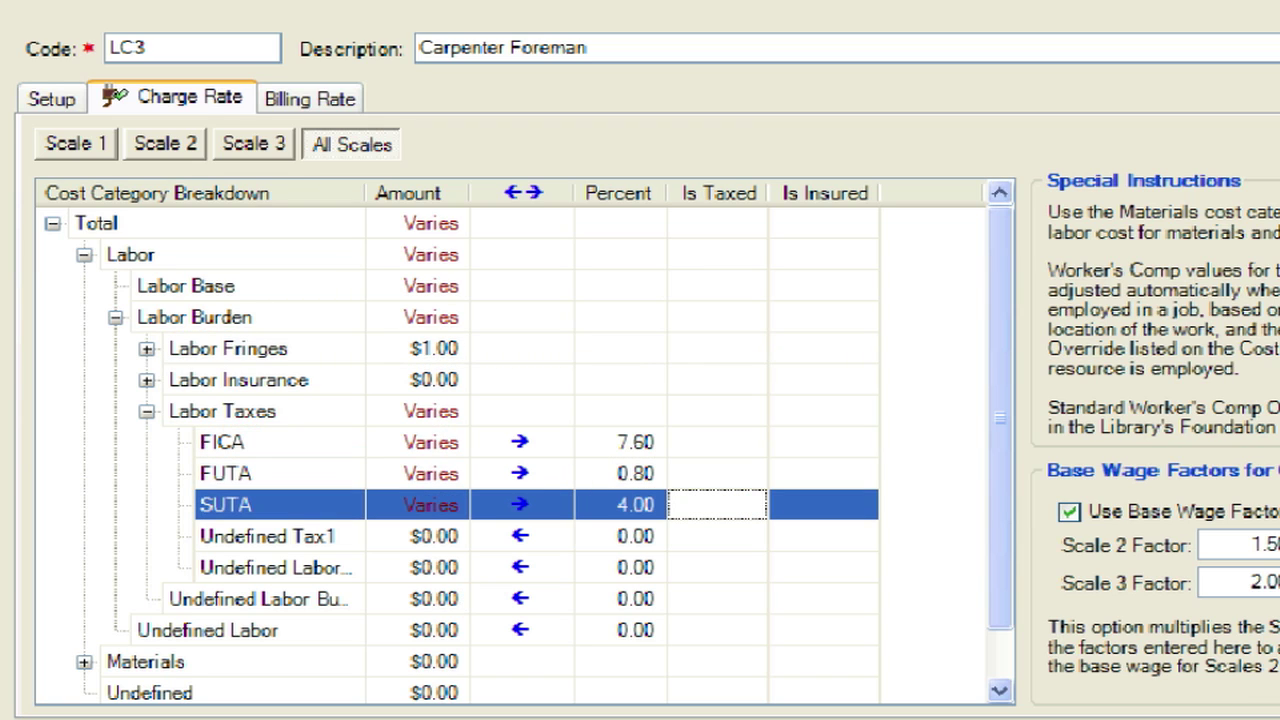
Step: Preview LC3's charge rate amounts for Scale 3, Scale 2 and Scale 1
left_click(254, 145)
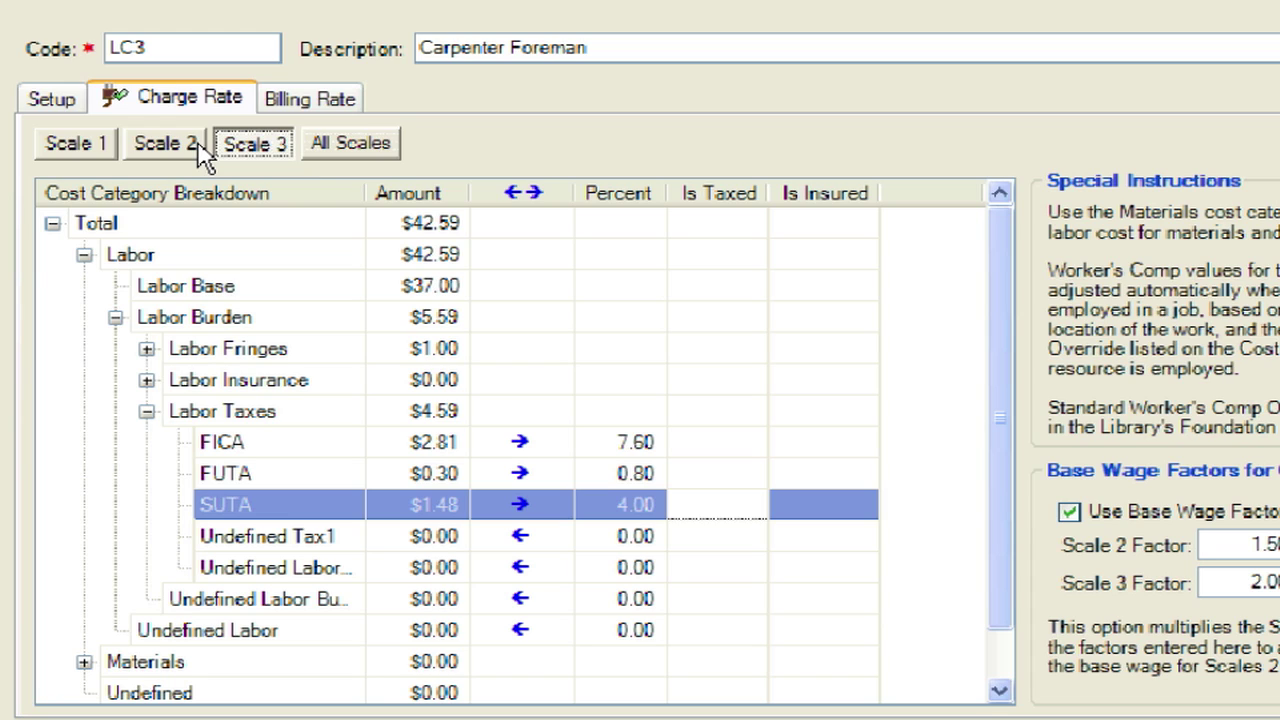
left_click(168, 144)
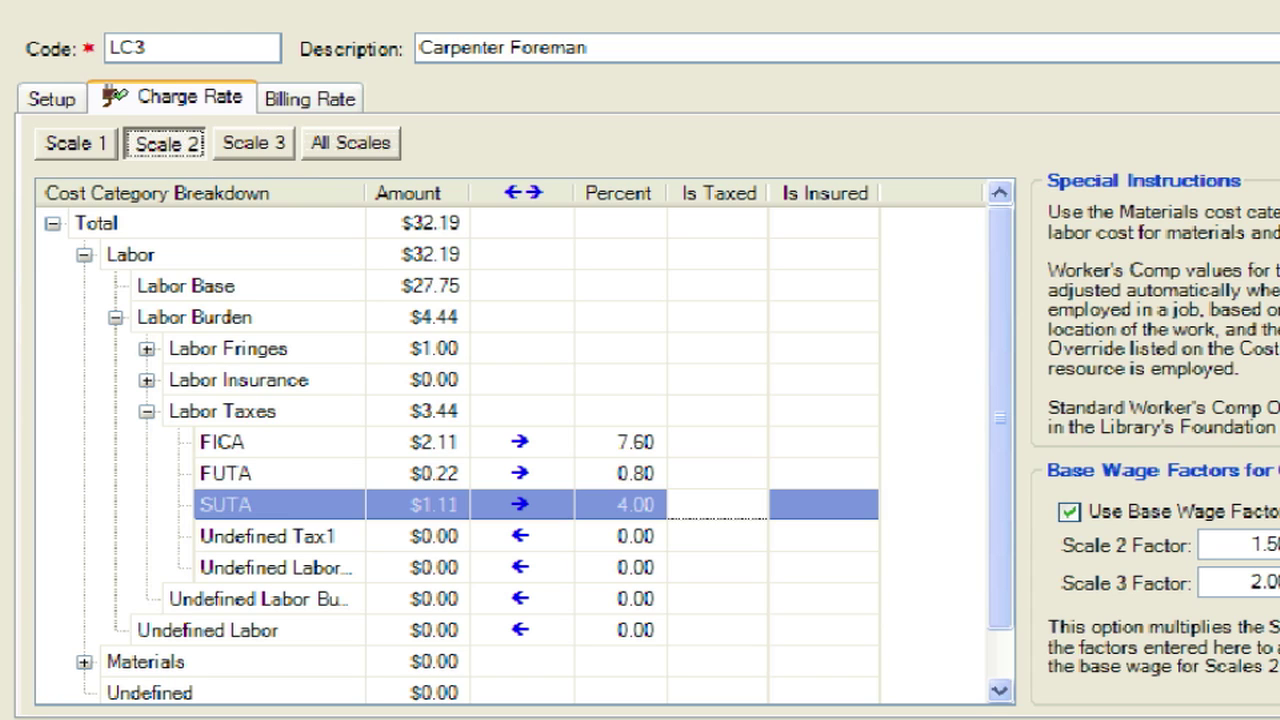
left_click(110, 144)
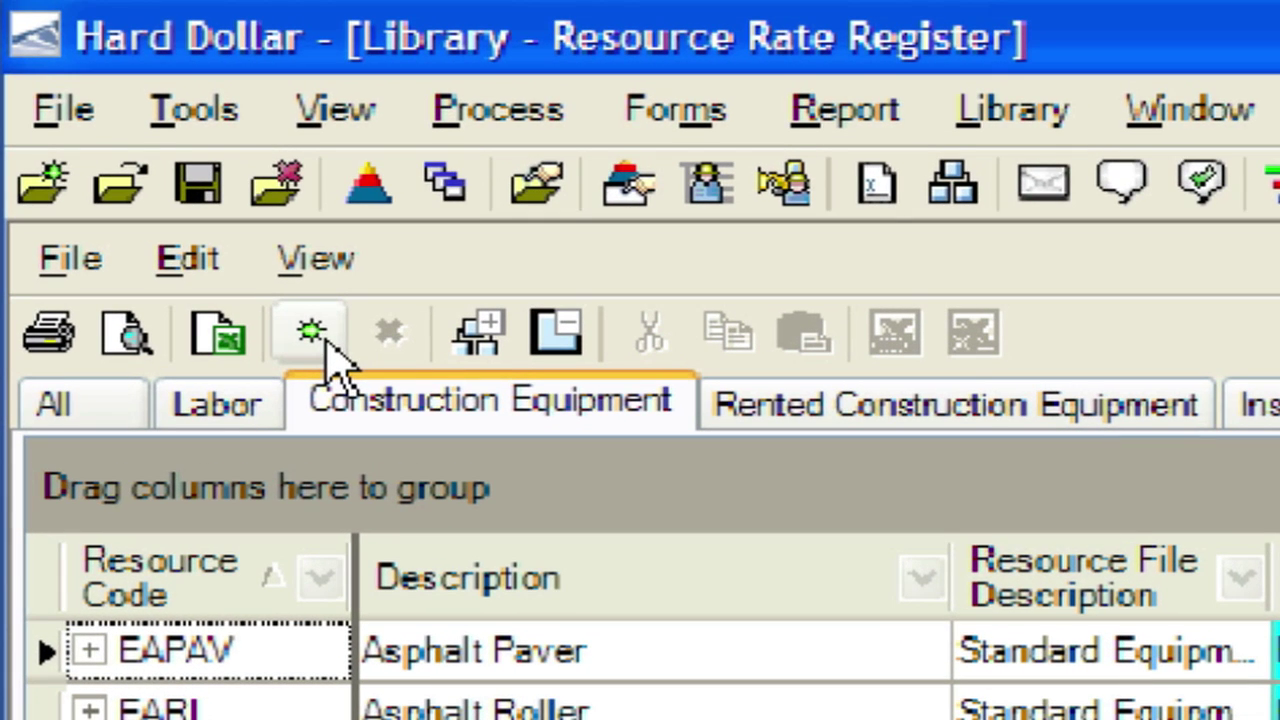
Step: Create a new equipment rate record with code ED6 and description 'Dozer D6'
left_click(326, 338)
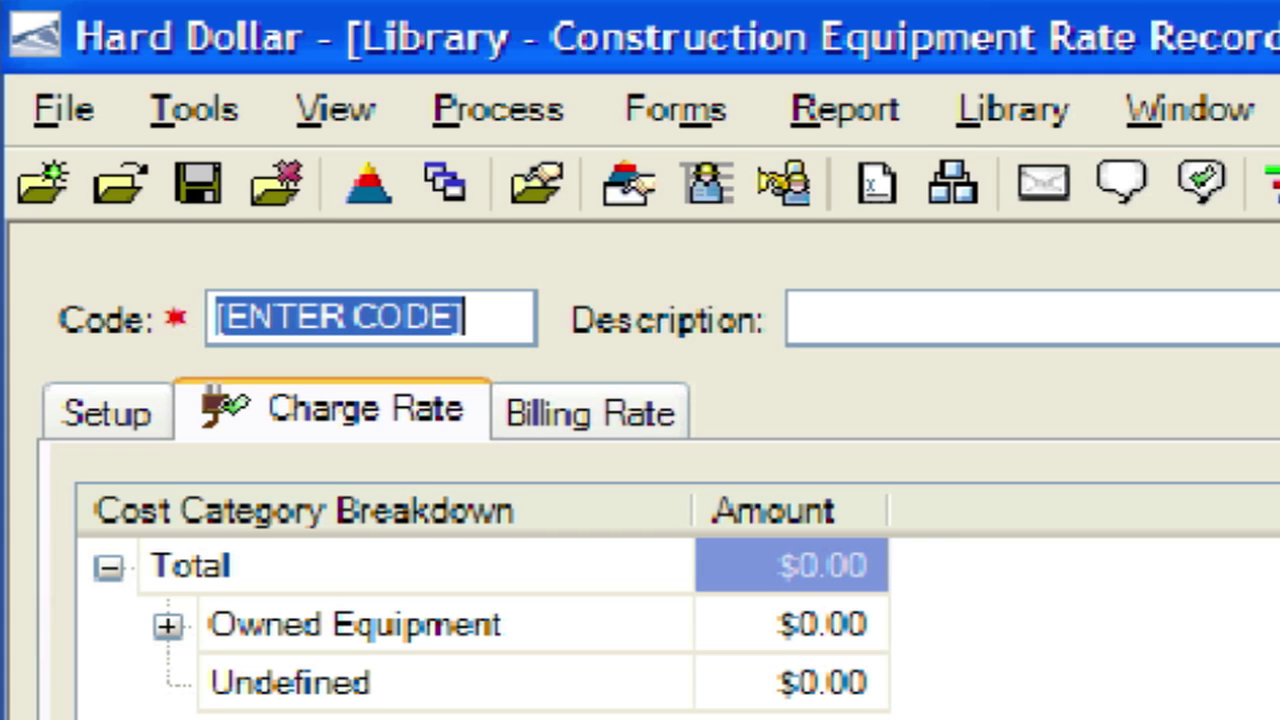
type("ED6")
key("Tab")
type("Dozer")
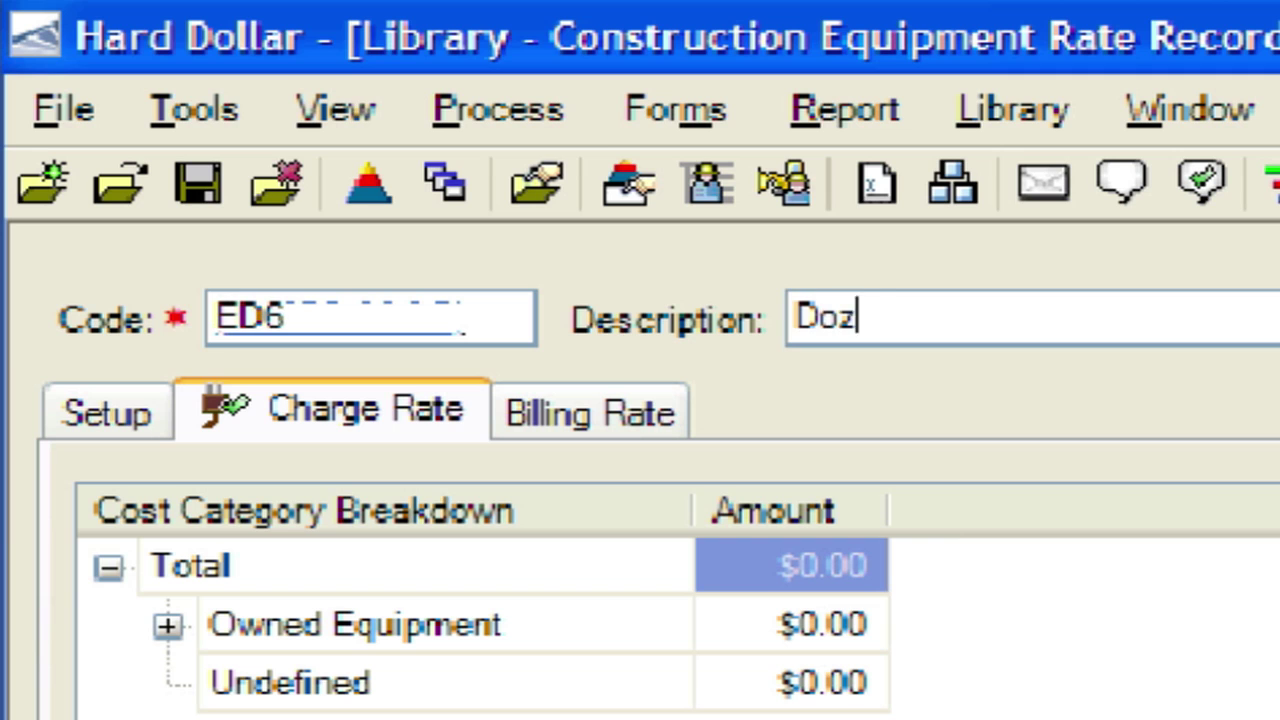
type(" D6")
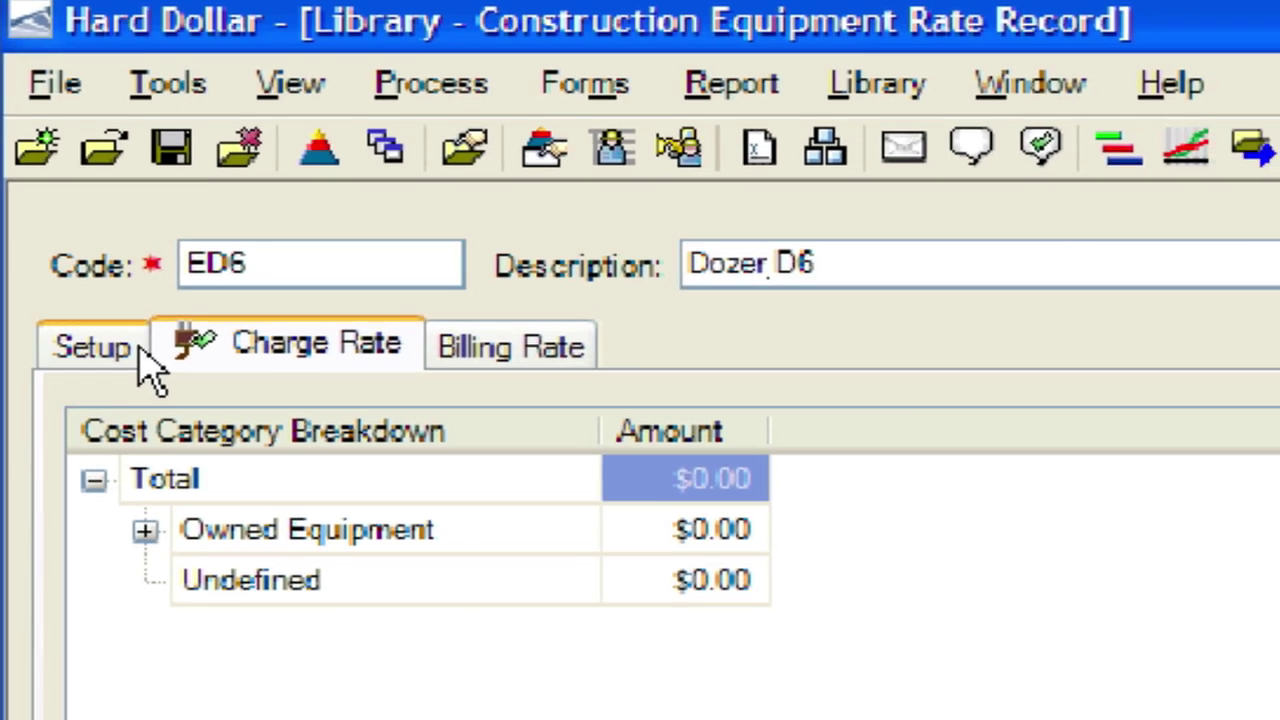
Step: Set ED6's resource file to Current Year Rate File and category to Dozer, then view charge rates
left_click(160, 414)
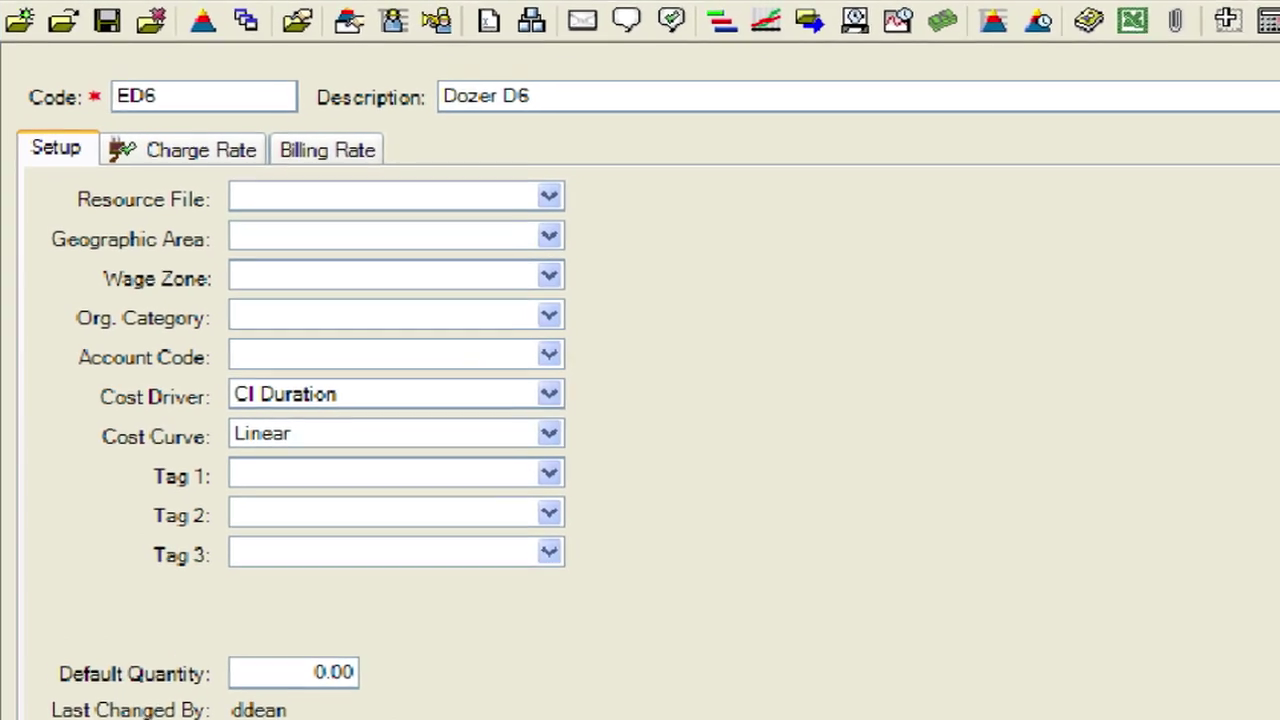
left_click(795, 127)
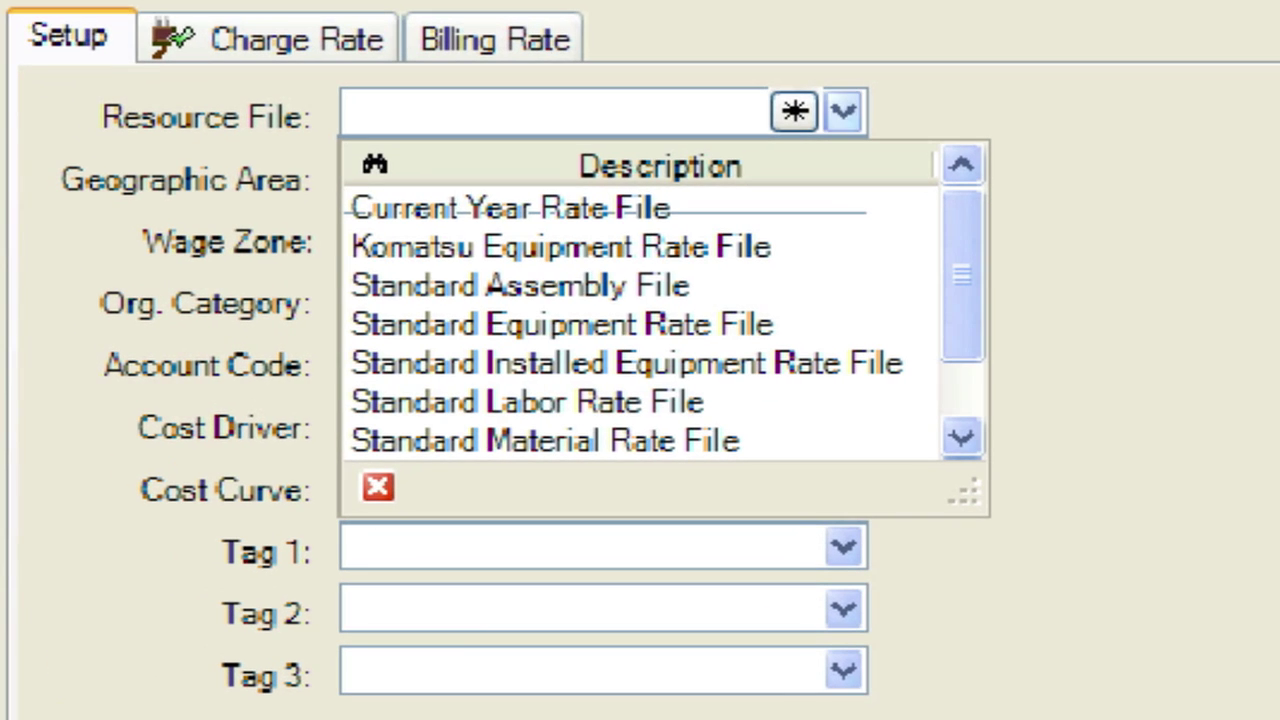
left_click(694, 216)
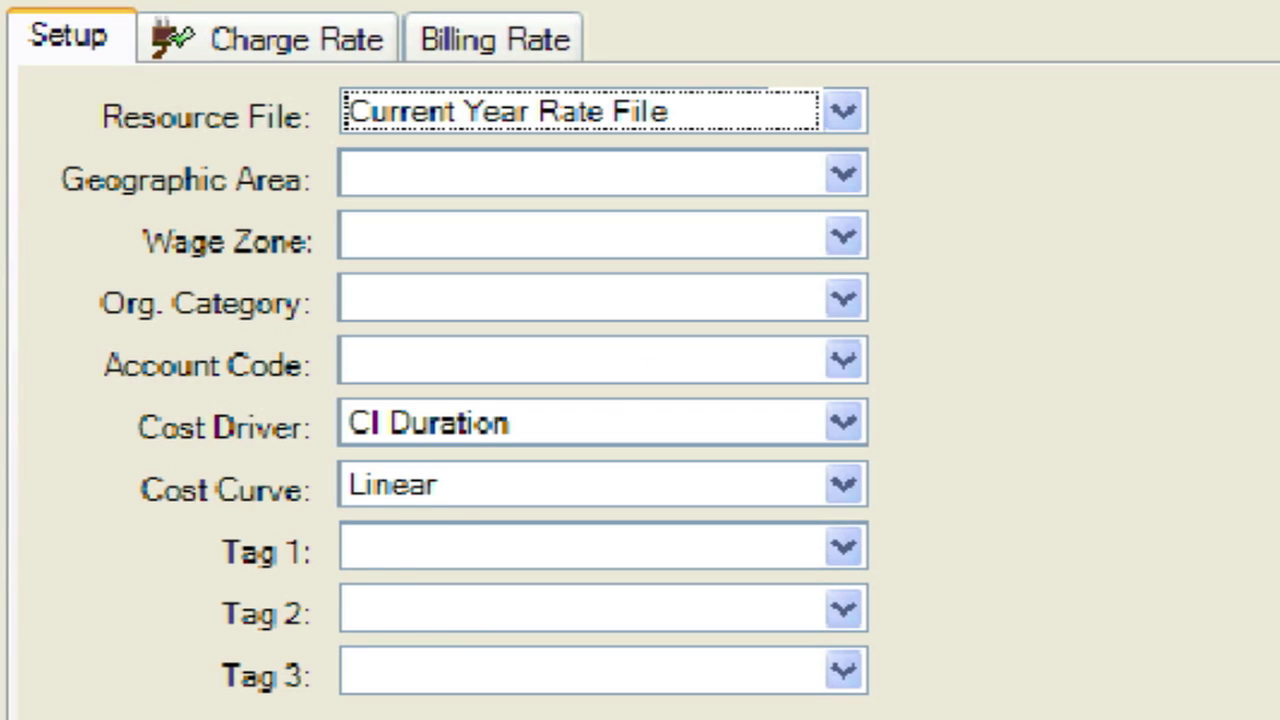
left_click(843, 298)
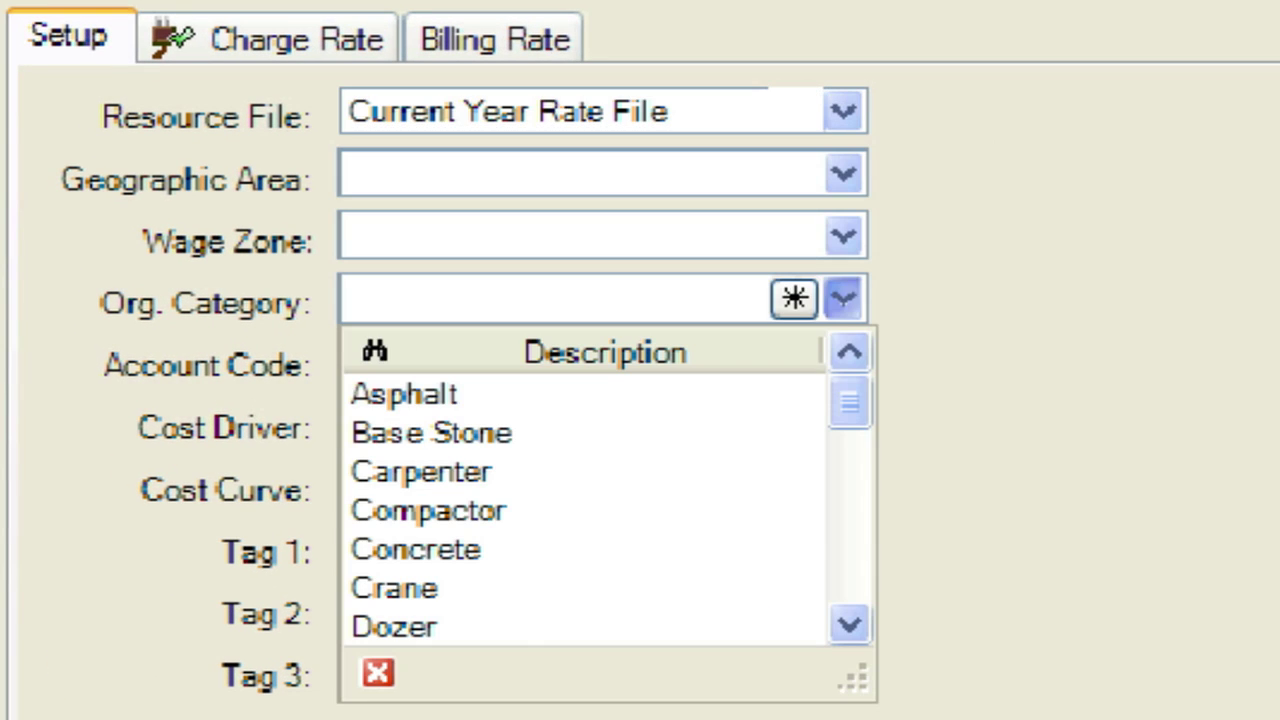
left_click(420, 626)
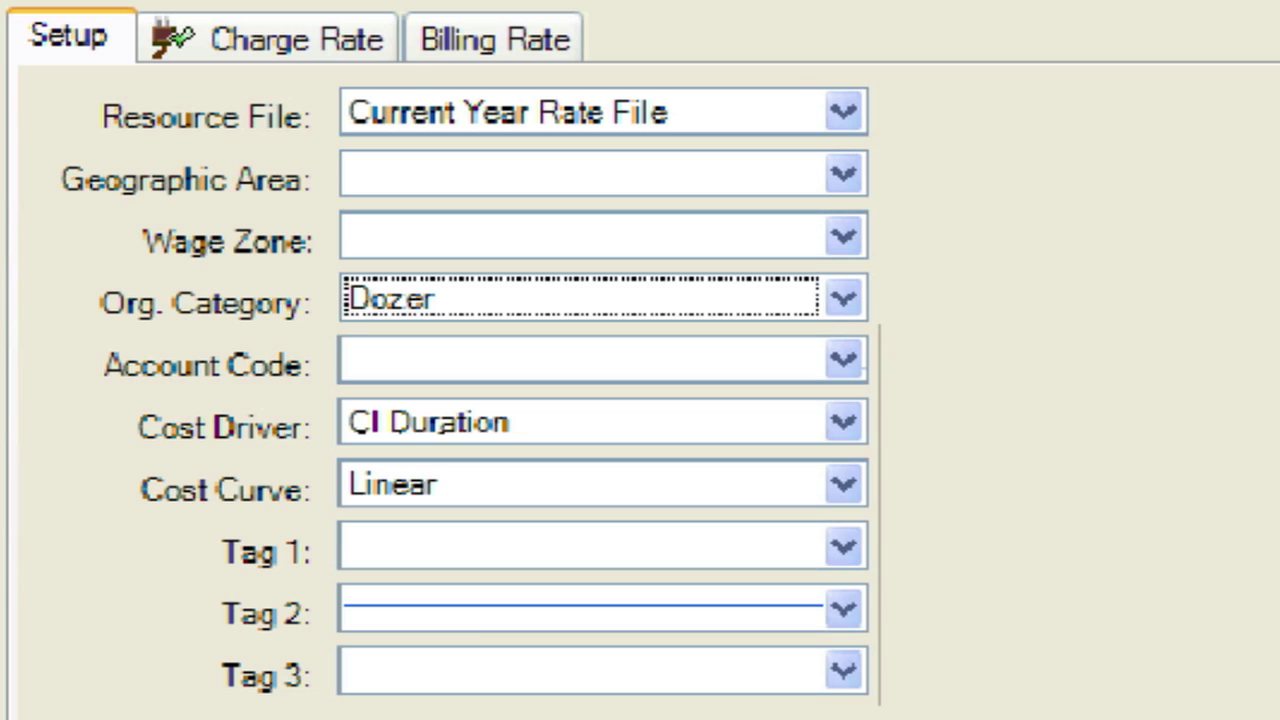
left_click(390, 50)
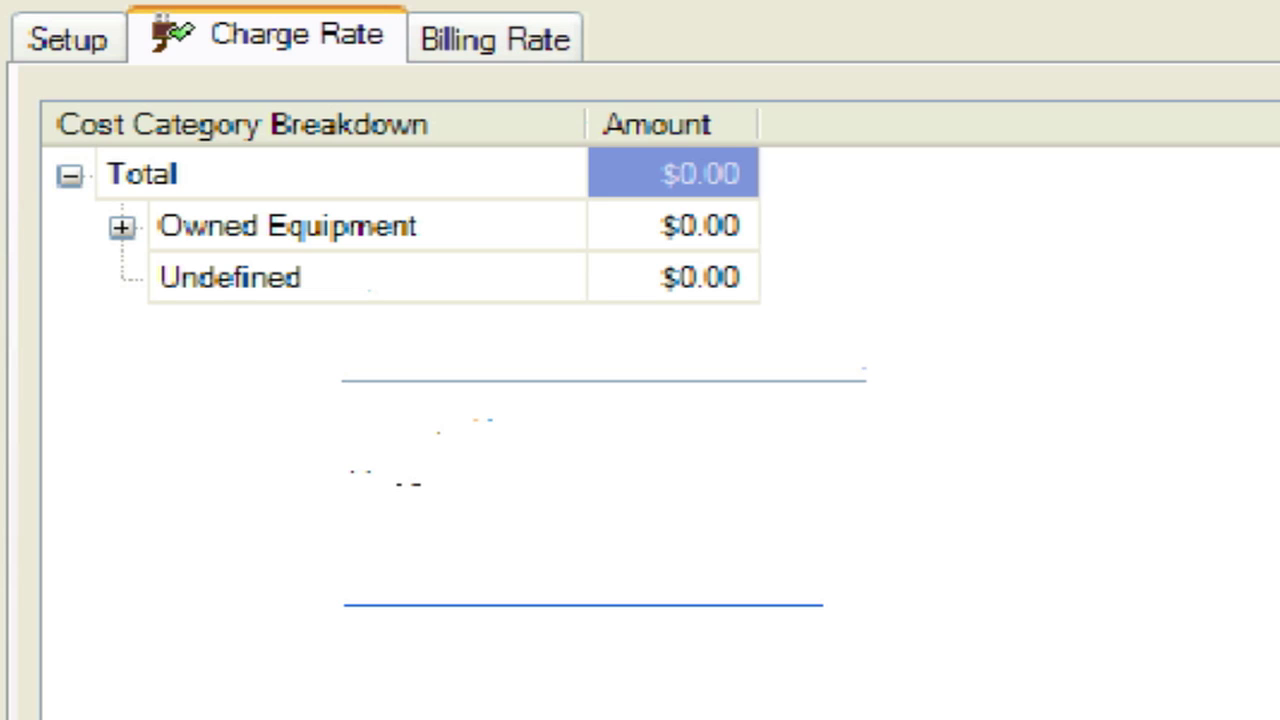
Step: Enter a $40.00 OE Ownership amount for the dozer and expand OE Operation categories
left_click(121, 227)
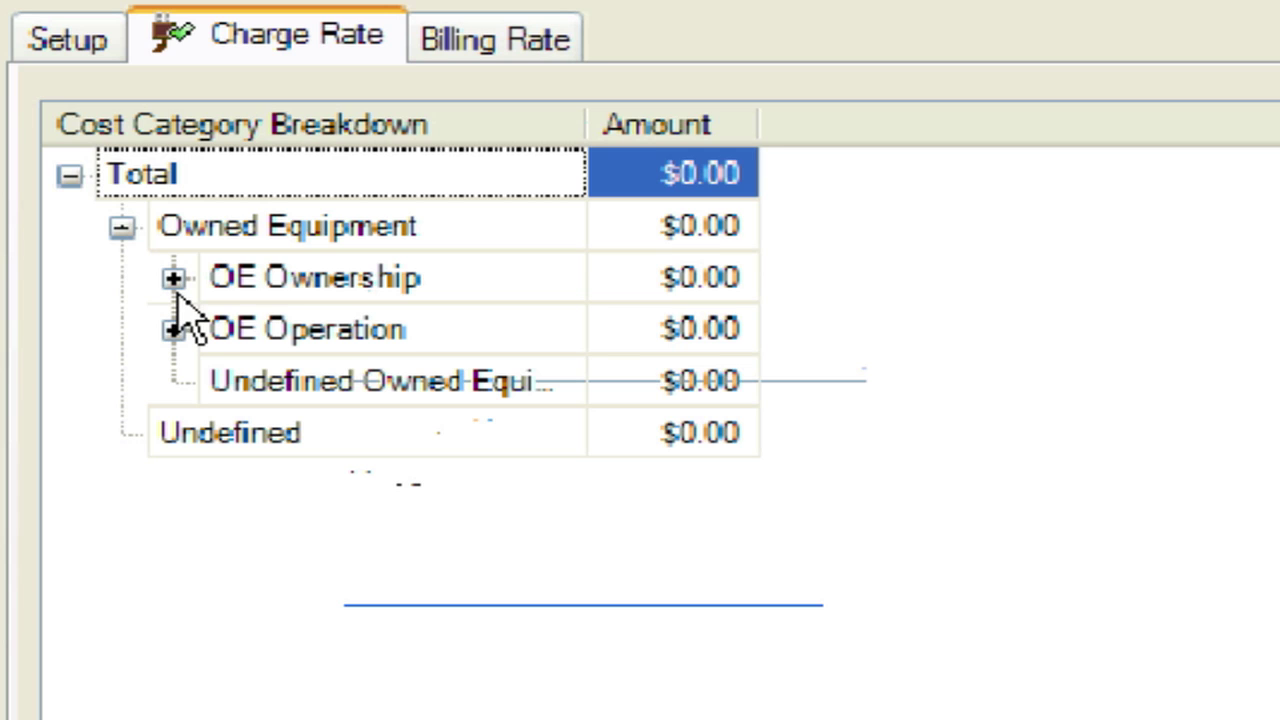
left_click(173, 278)
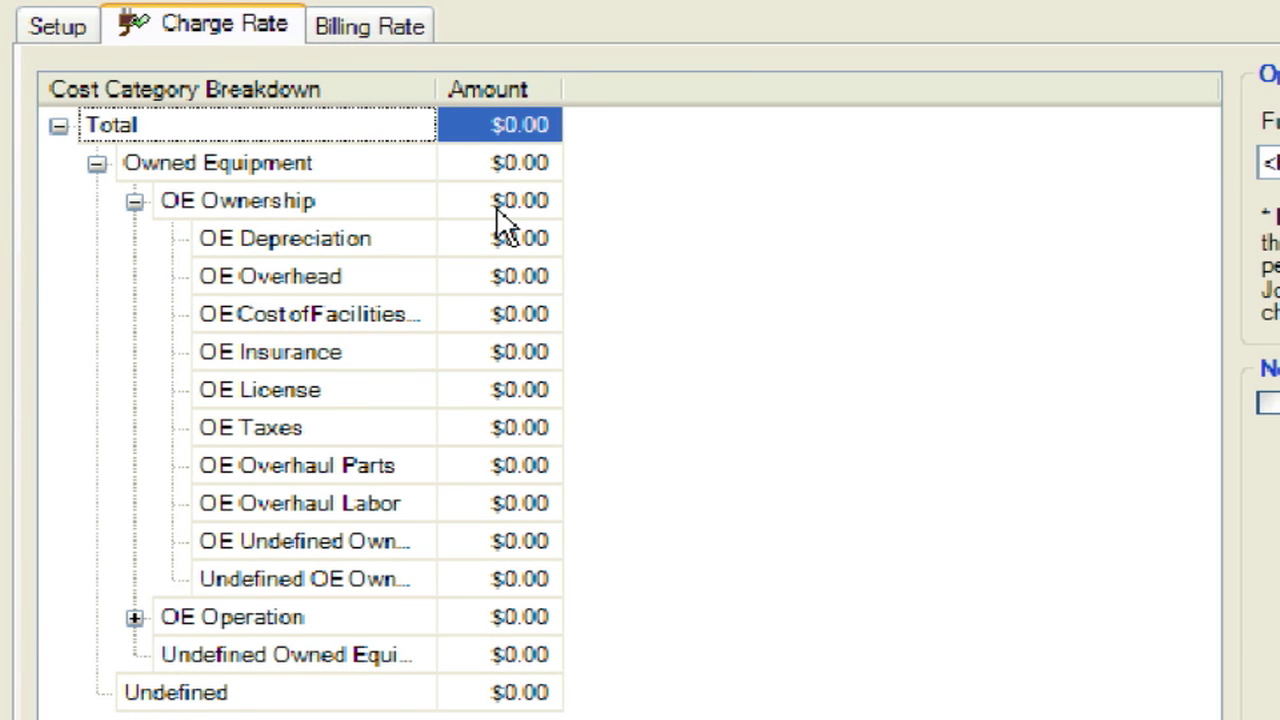
left_click(496, 206)
type("40")
key("Return")
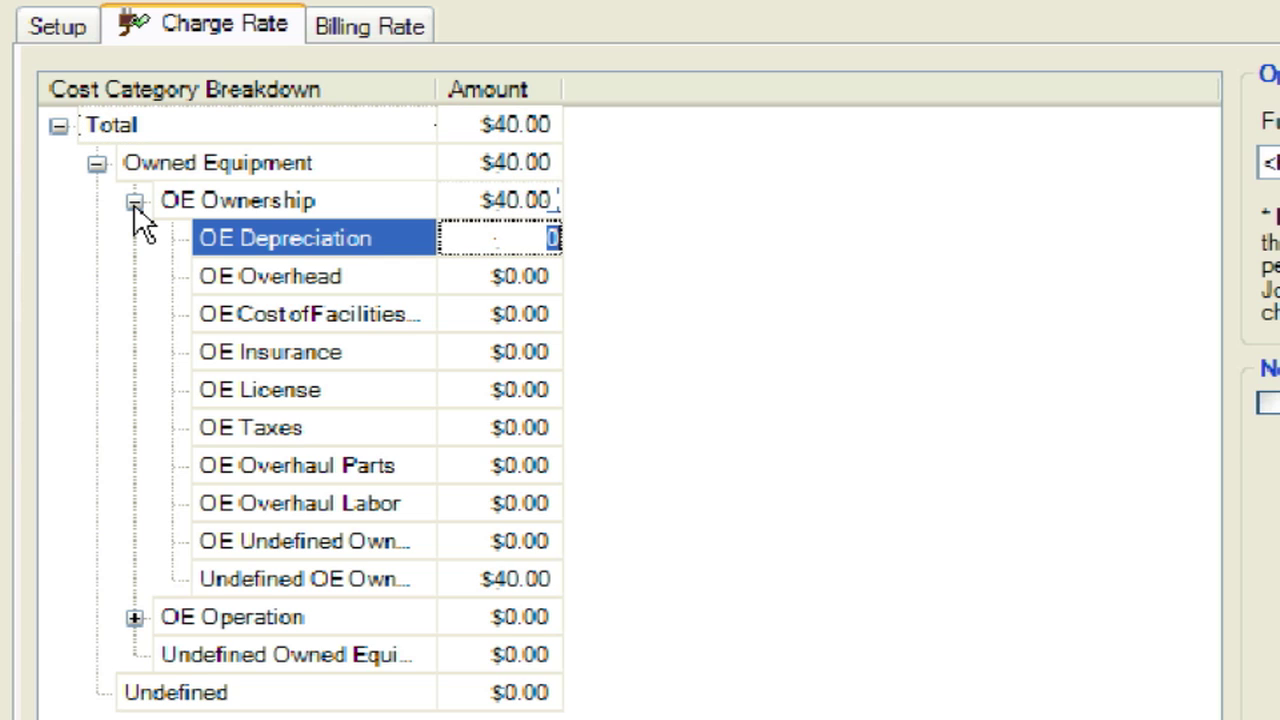
left_click(134, 203)
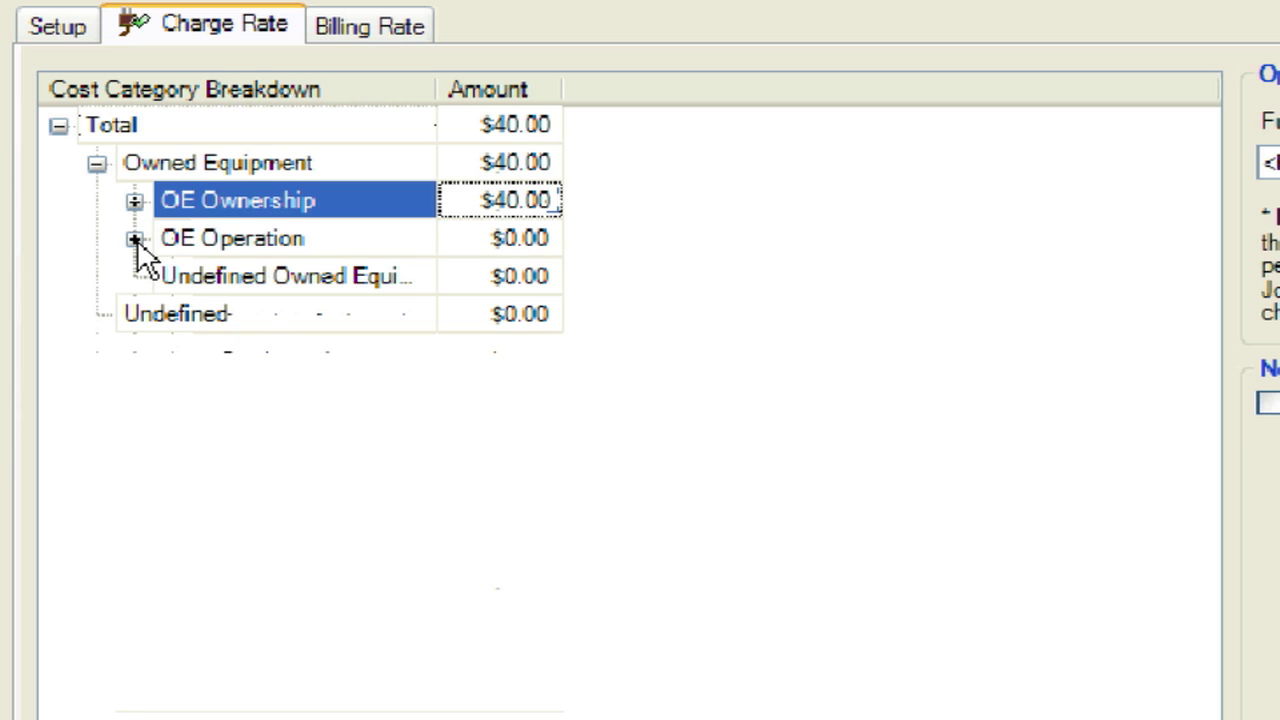
left_click(134, 239)
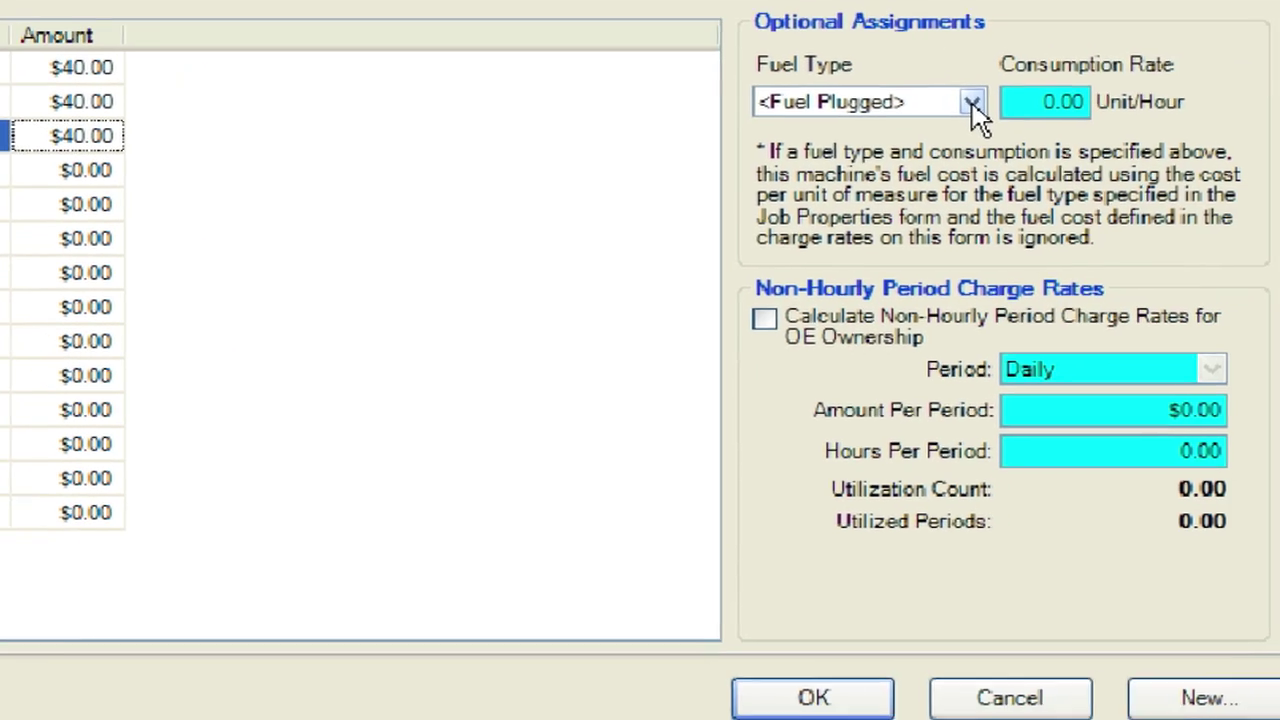
Step: Set ED6's fuel to Diesel at a consumption rate of 7 gallons per hour
left_click(941, 99)
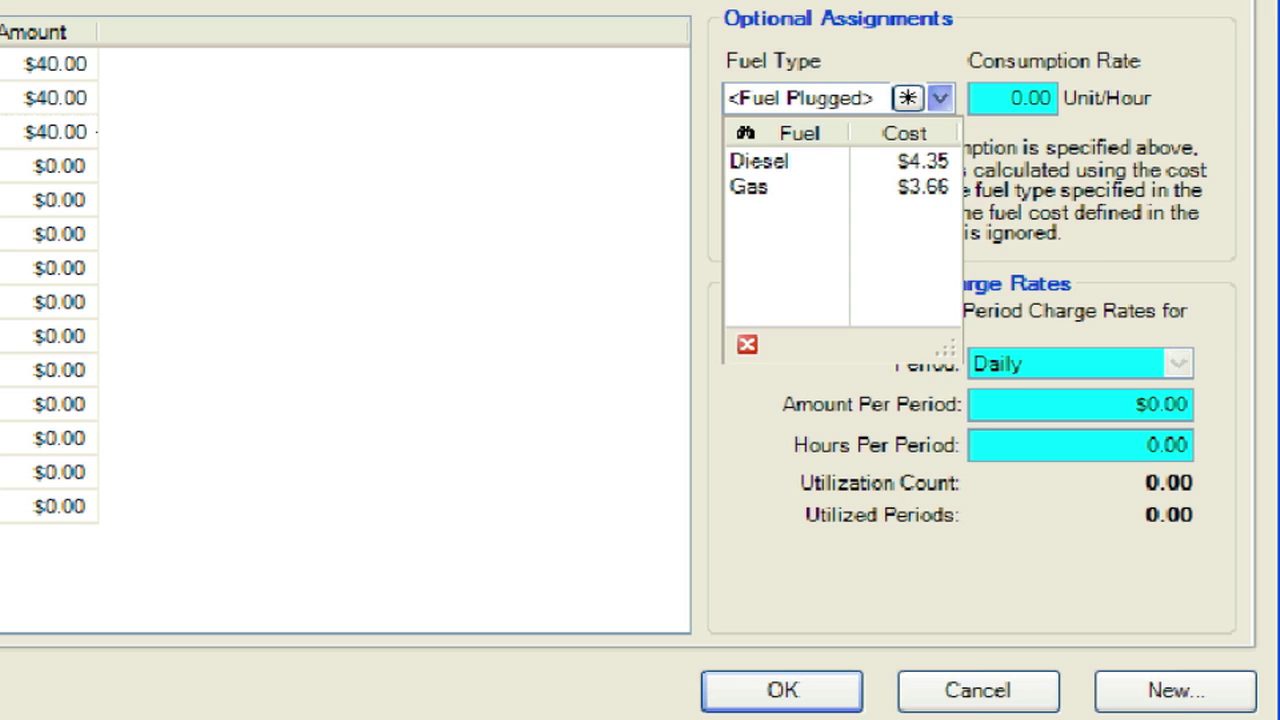
left_click(814, 161)
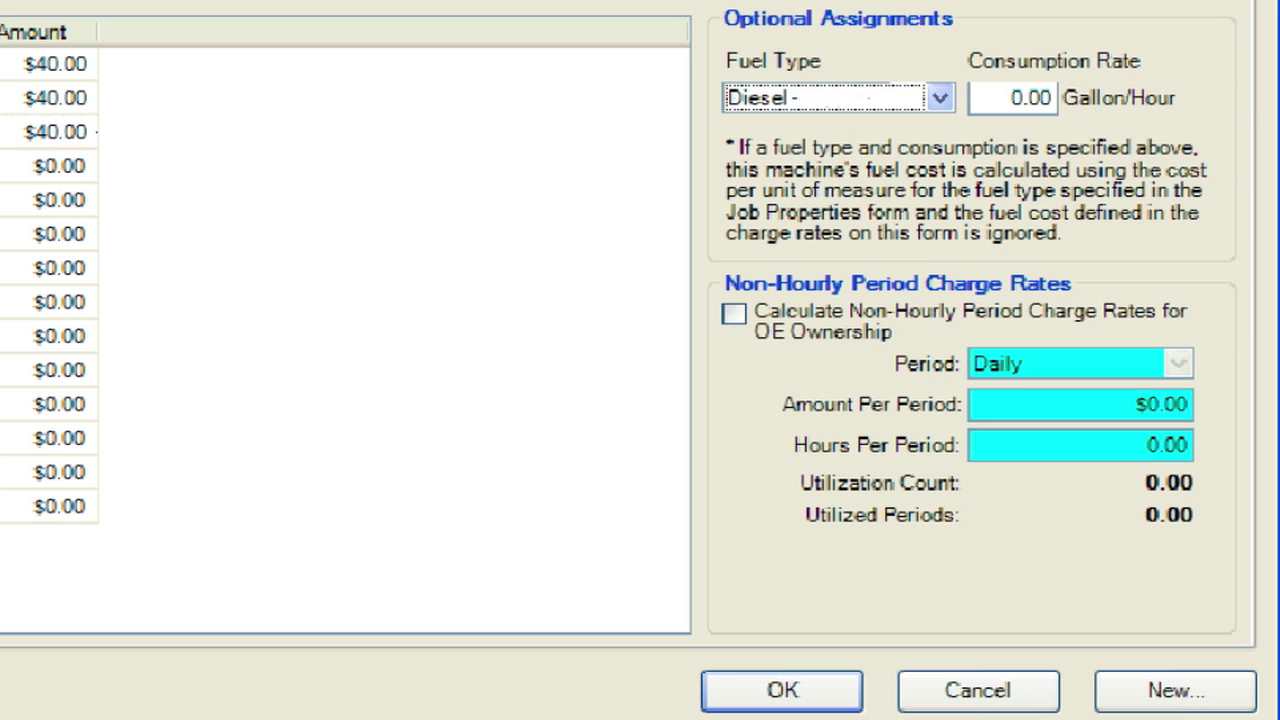
left_click(1022, 105)
type("7")
key("Tab")
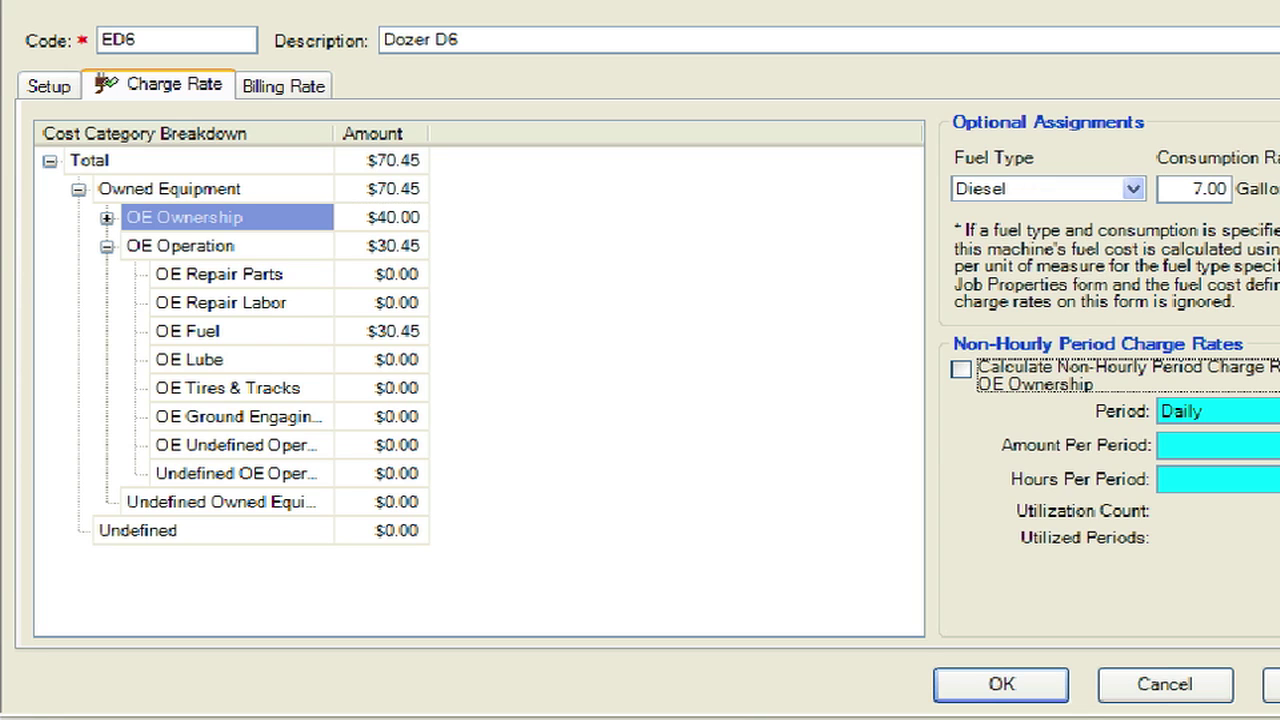
Step: Add a $20.00 Undefined OE Operation amount, bringing the total to $90.45
left_click(382, 473)
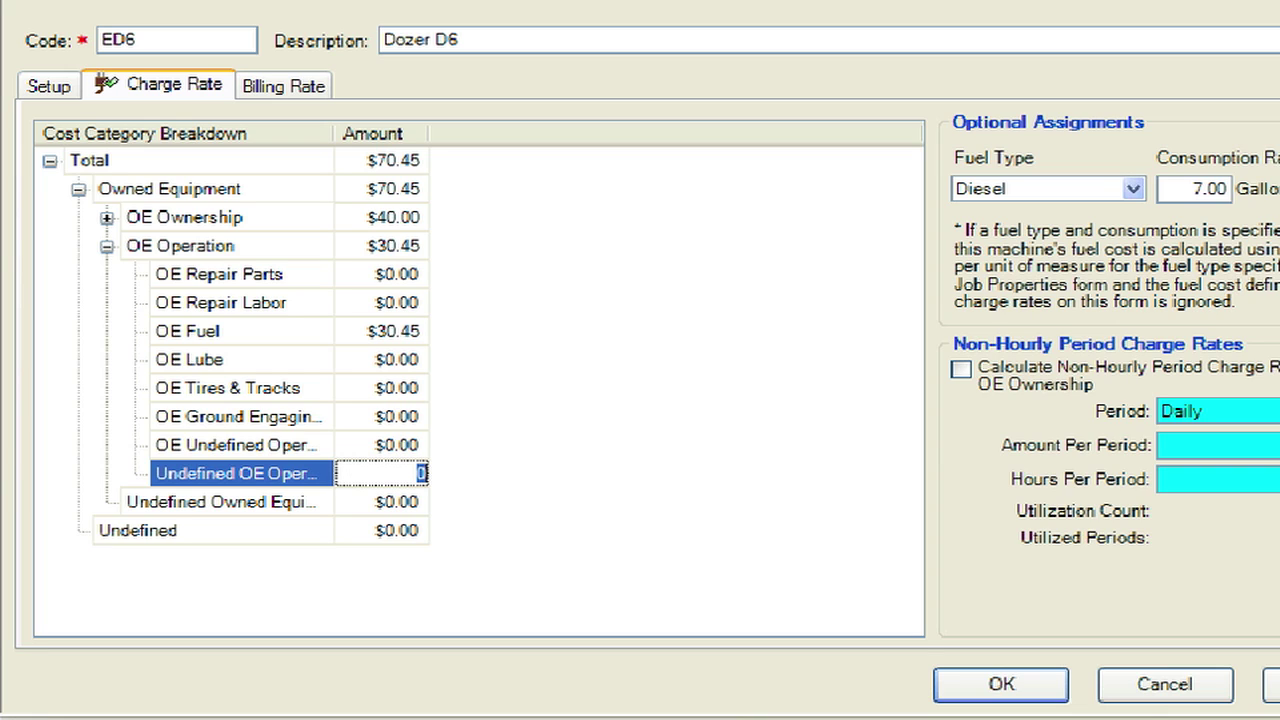
type("20")
key("Return")
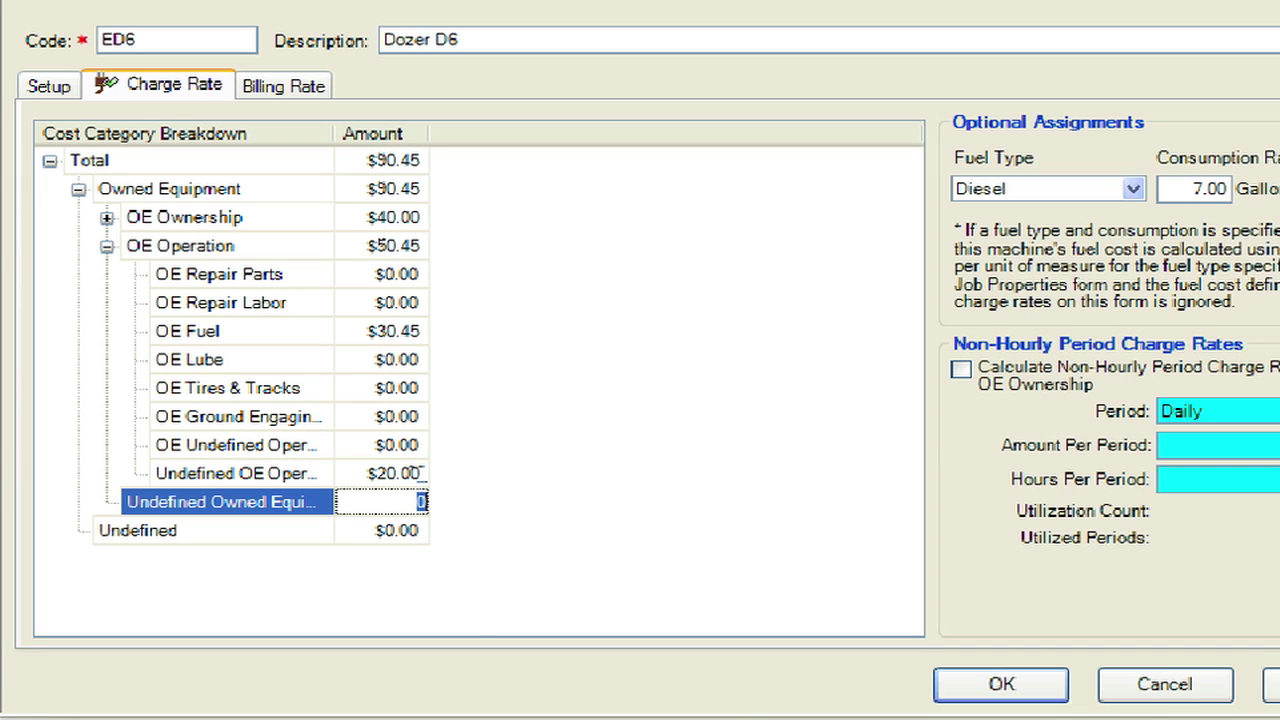